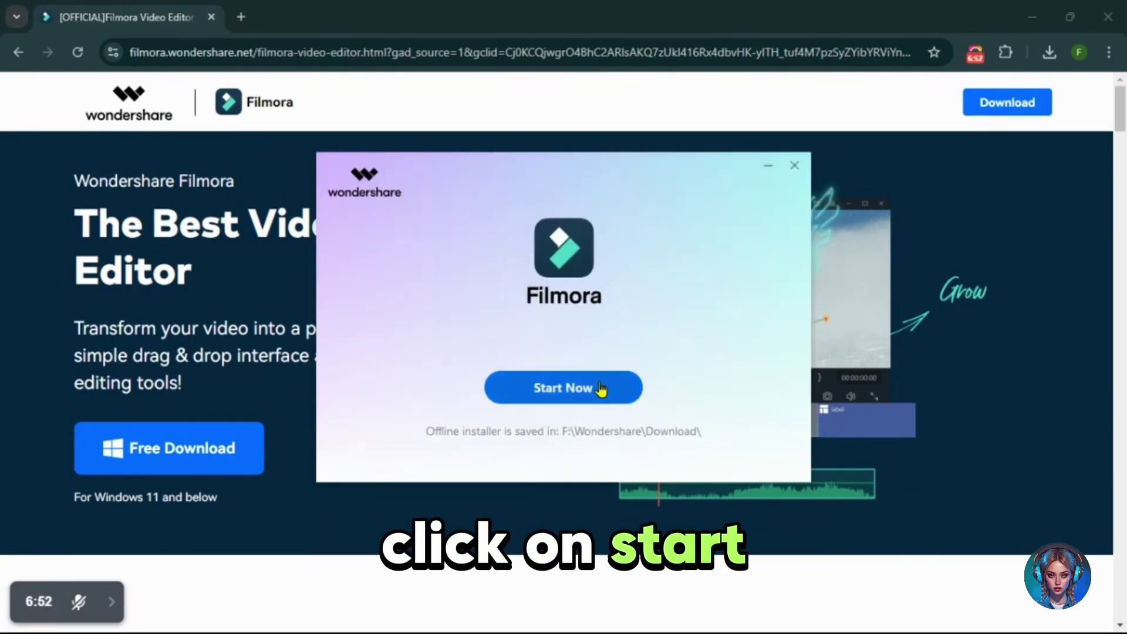
Launch the freshly installed Filmora to reach its start screen
click(600, 388)
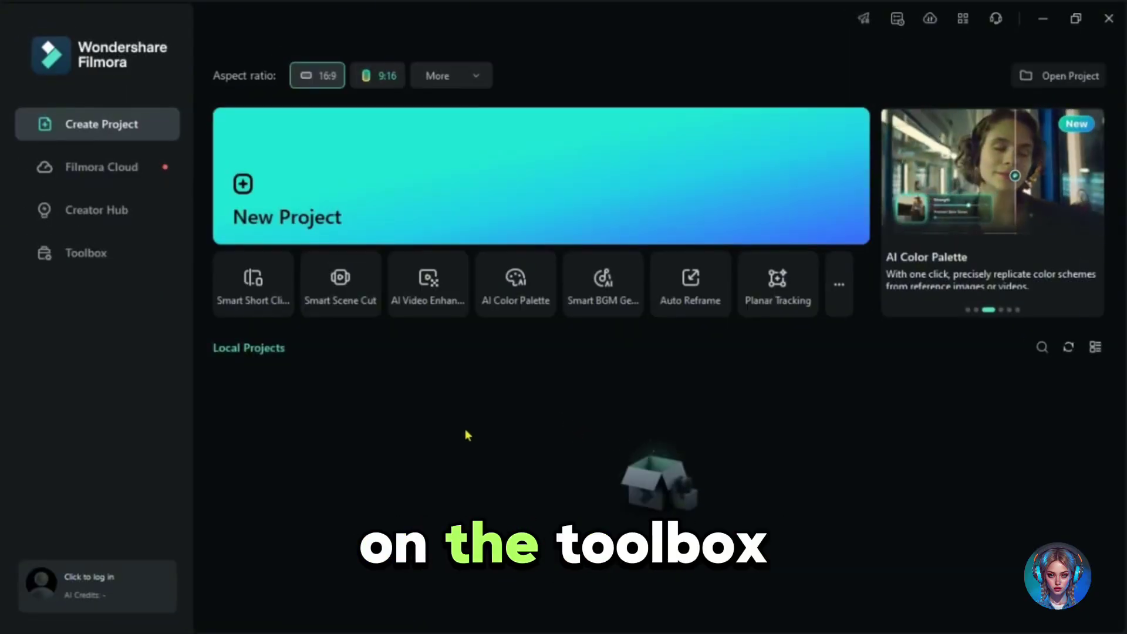
Browse the Toolbox AI tools, then create a new project from Create Project
click(85, 253)
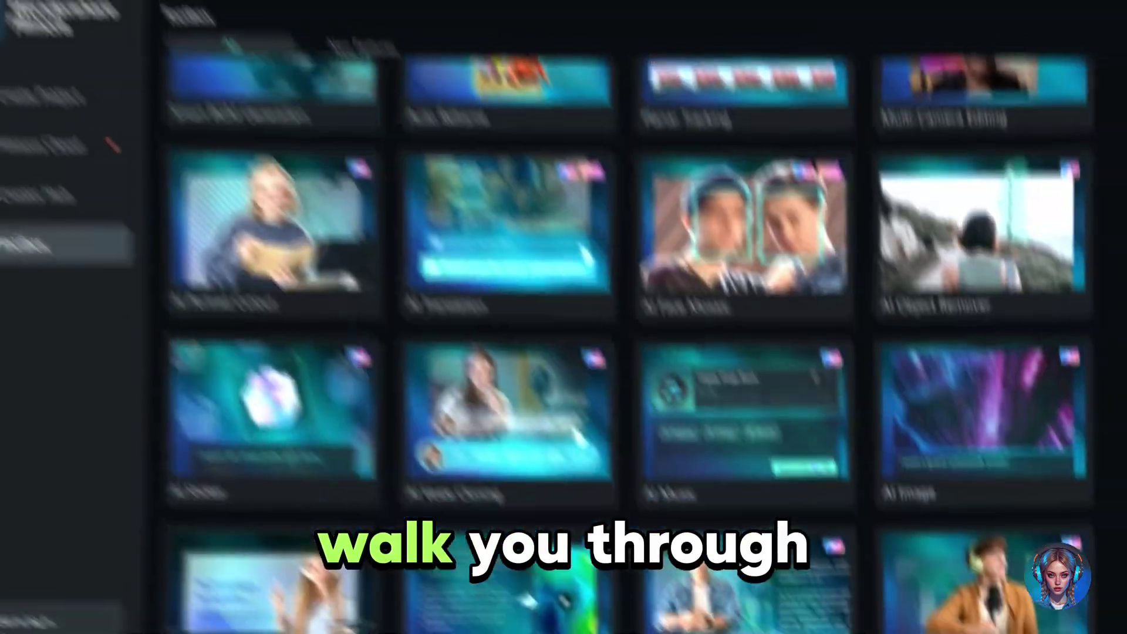
scroll(616, 352, down, 3)
scroll(616, 352, up, 3)
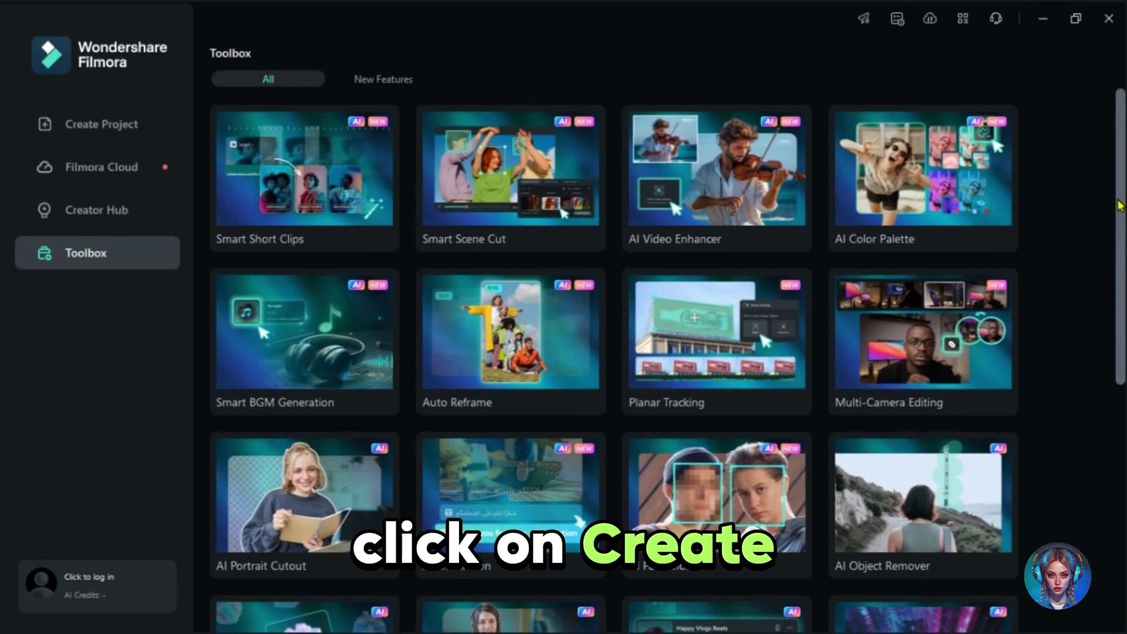
click(46, 128)
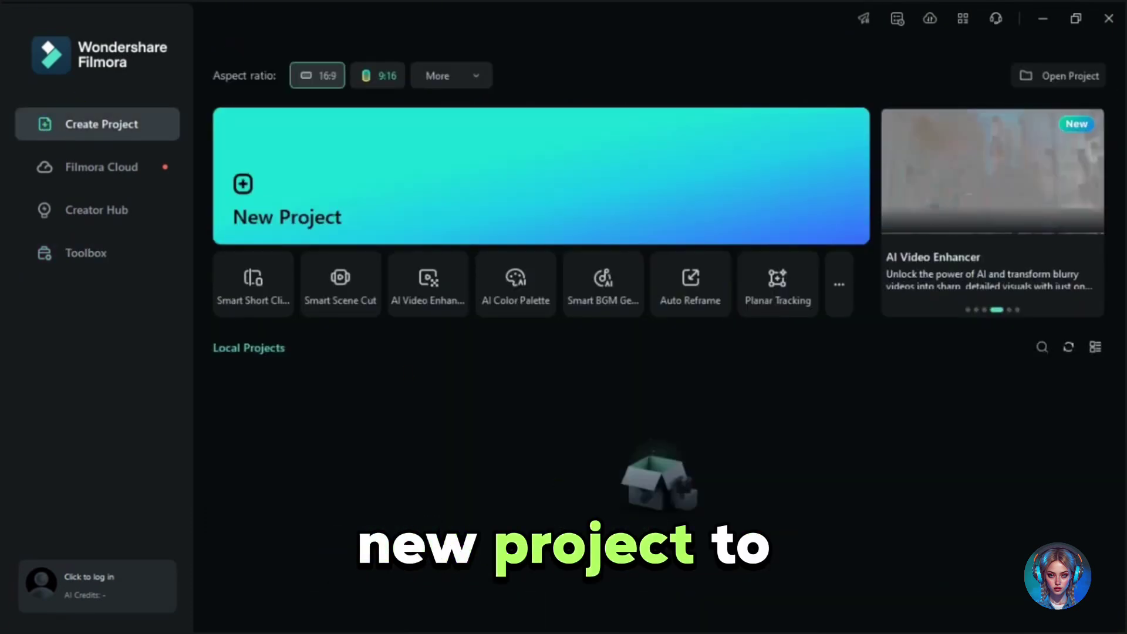
click(279, 217)
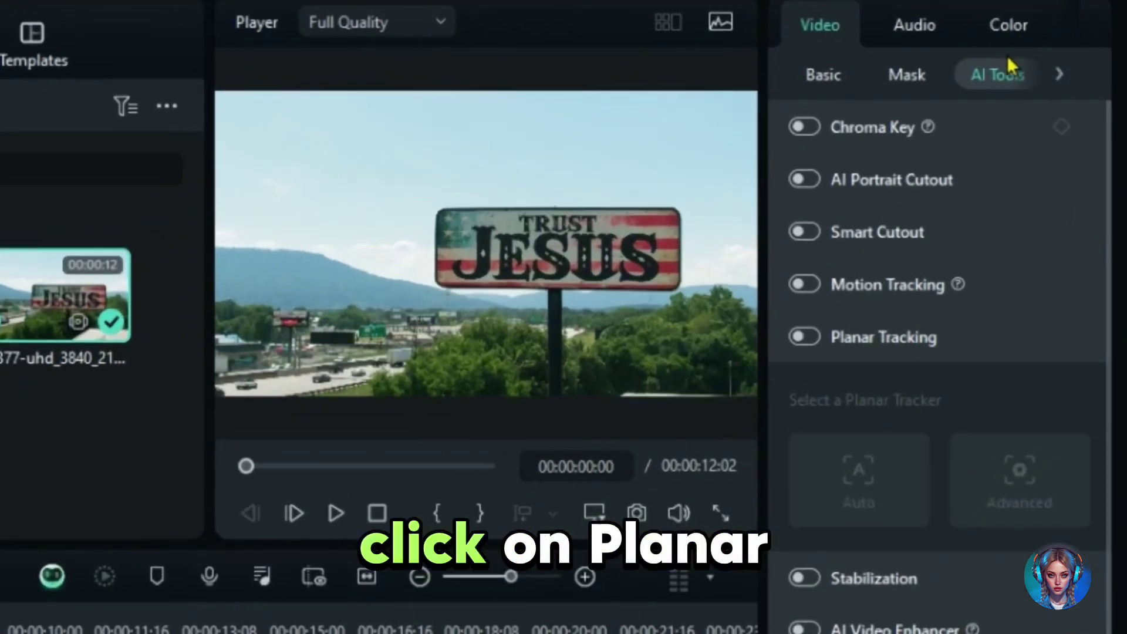
Enable Planar Tracking with the Advanced tracker at High accuracy
click(803, 338)
click(1019, 232)
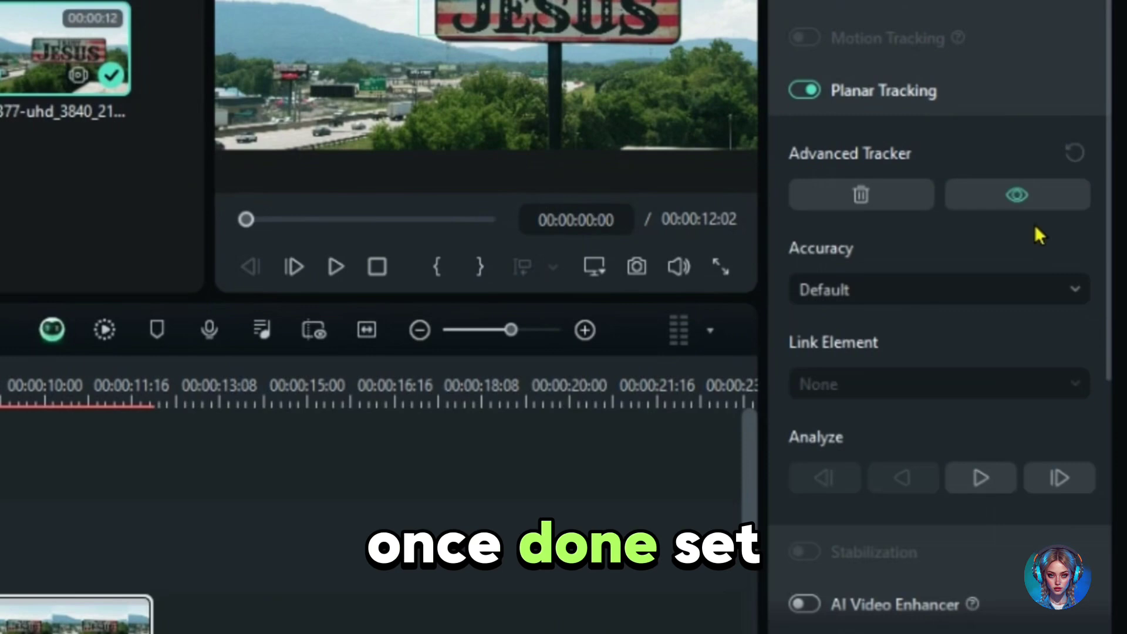
click(1045, 293)
click(845, 420)
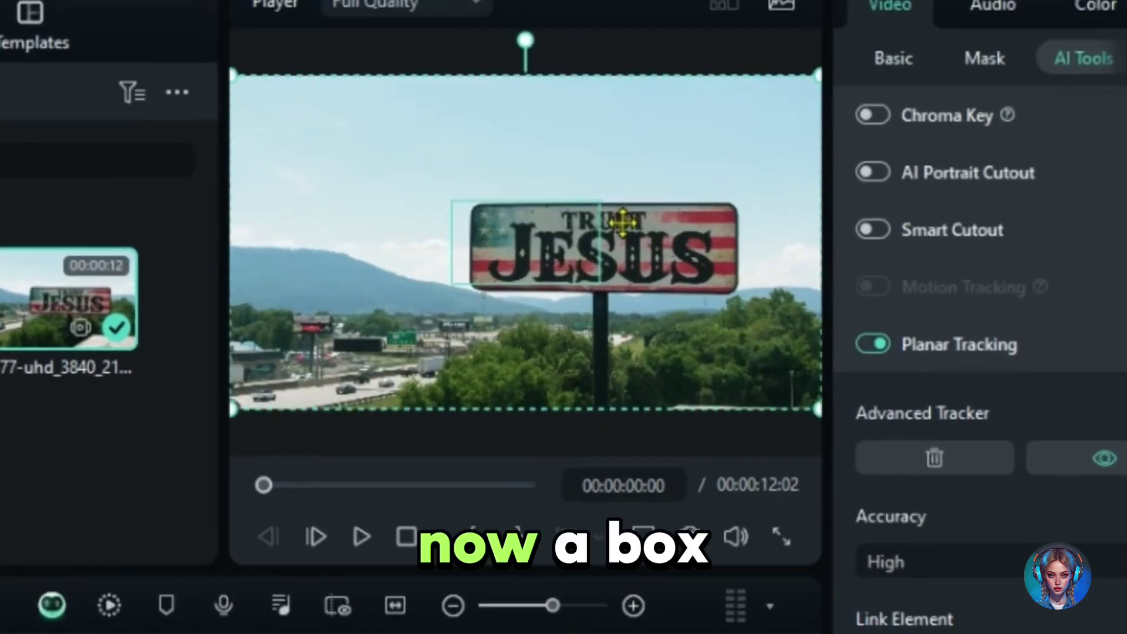
Fit the tracking area to the billboard's corners and analyze its motion
drag(601, 202, 734, 221)
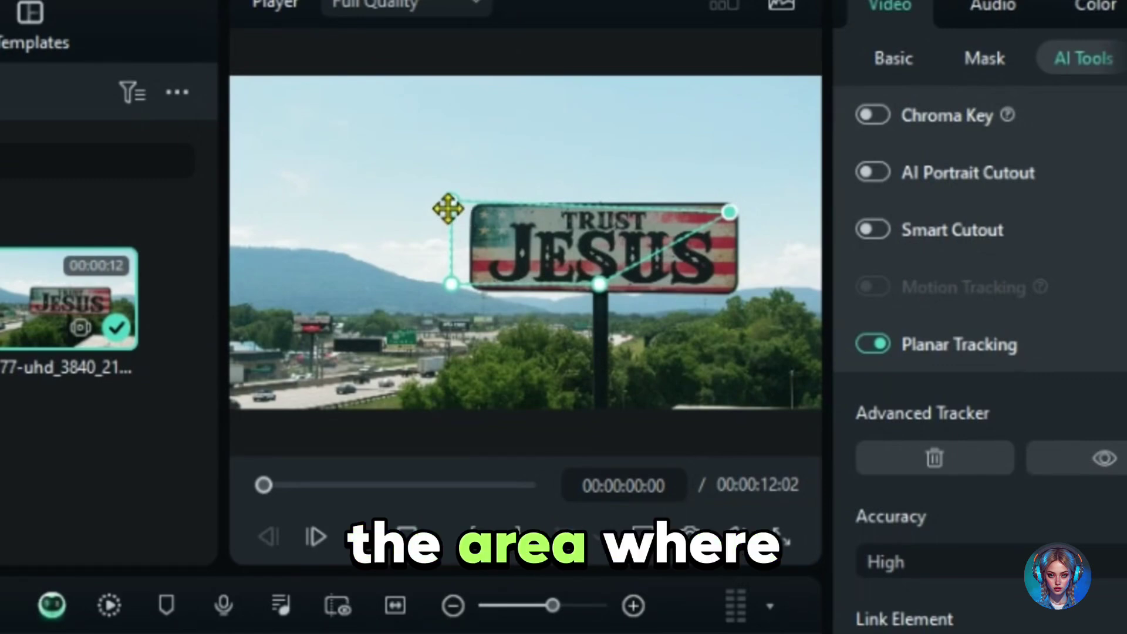
drag(450, 200, 478, 207)
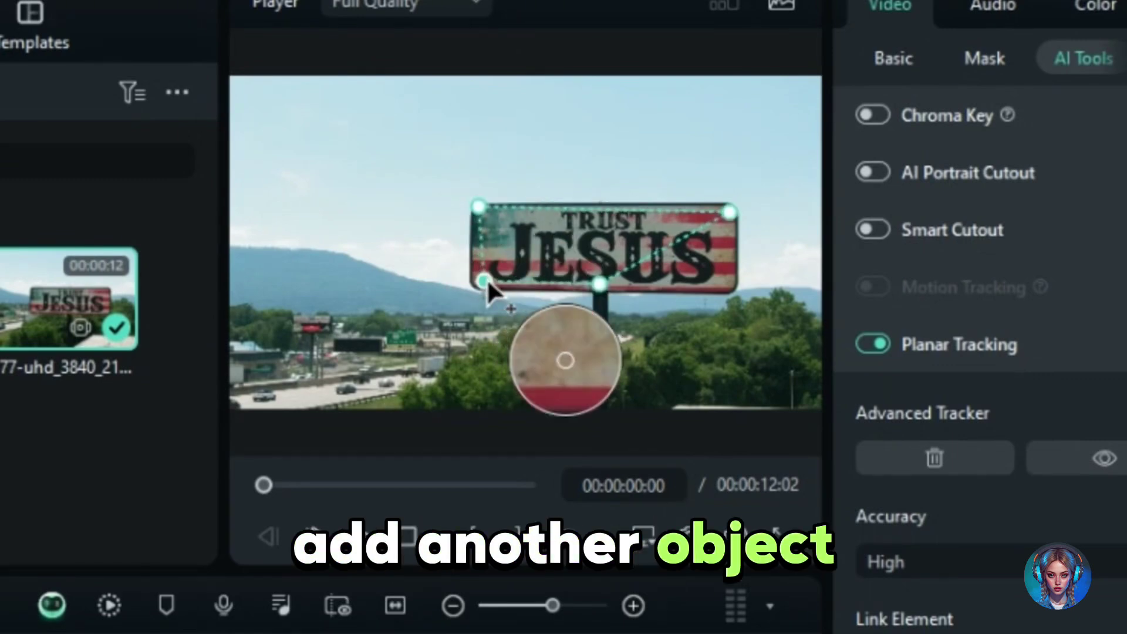
drag(599, 284, 735, 287)
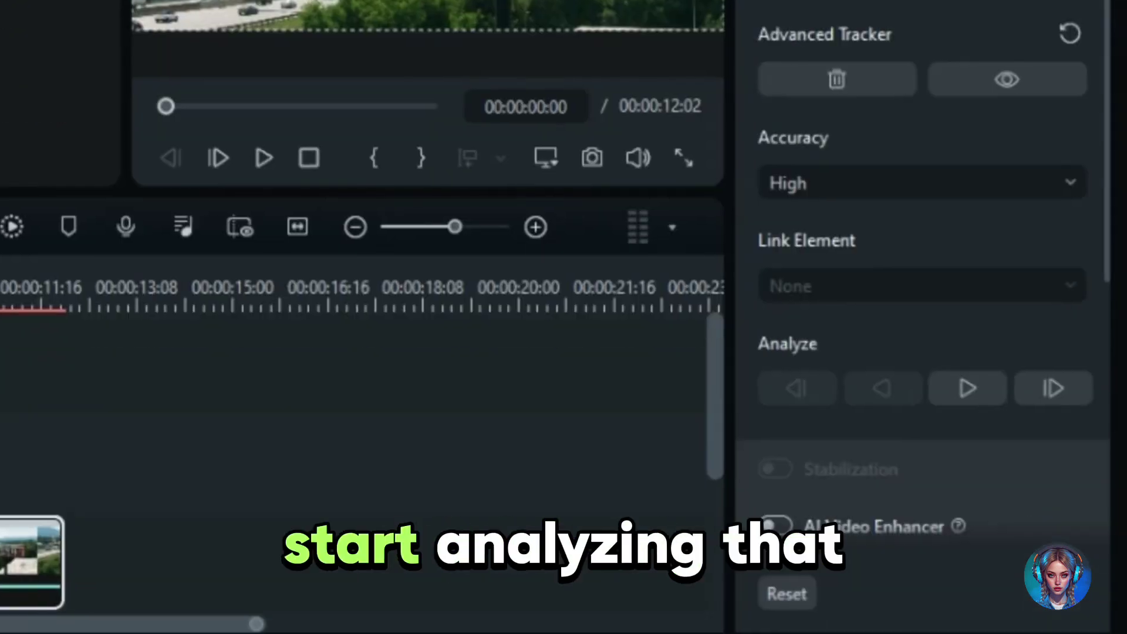
click(967, 389)
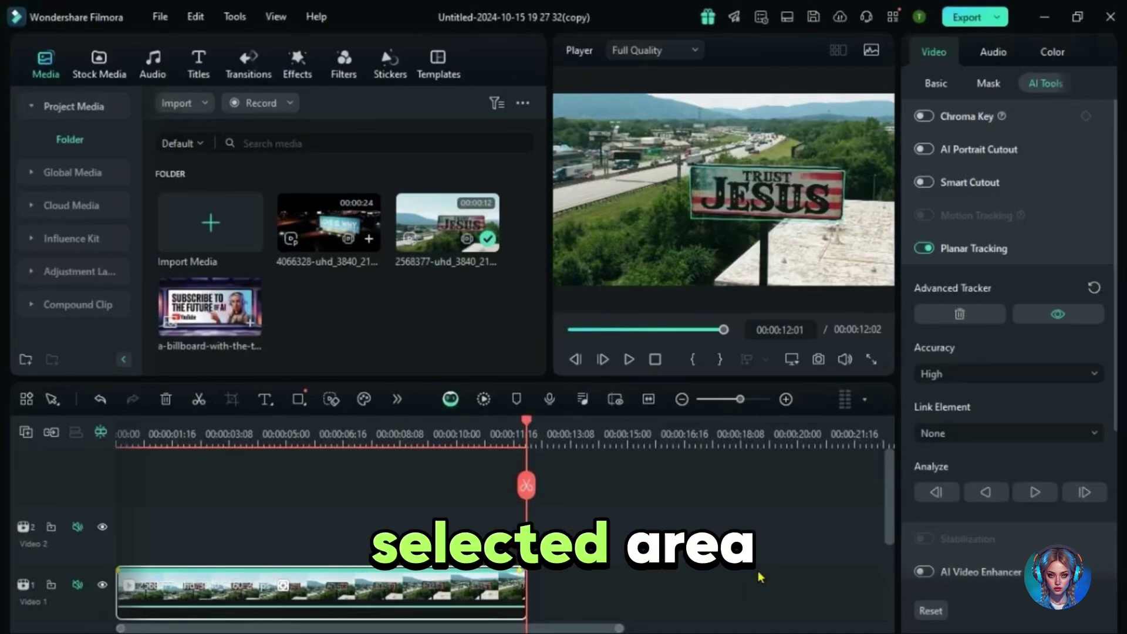
Link 1015.mp4, imported from the computer, as the tracker's element
click(966, 437)
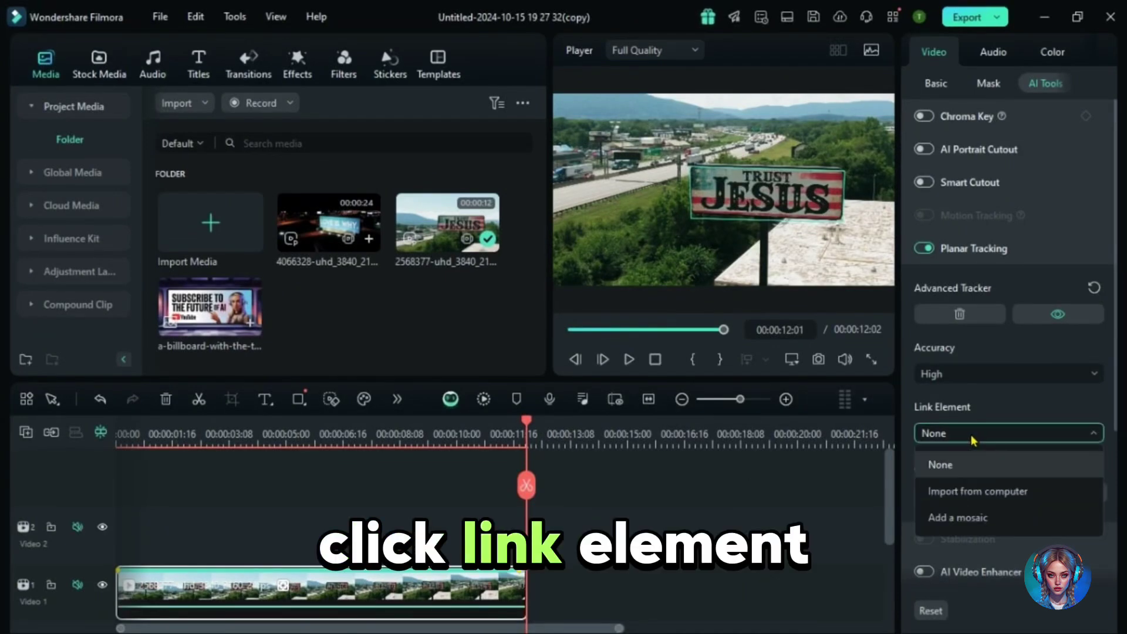
click(1000, 494)
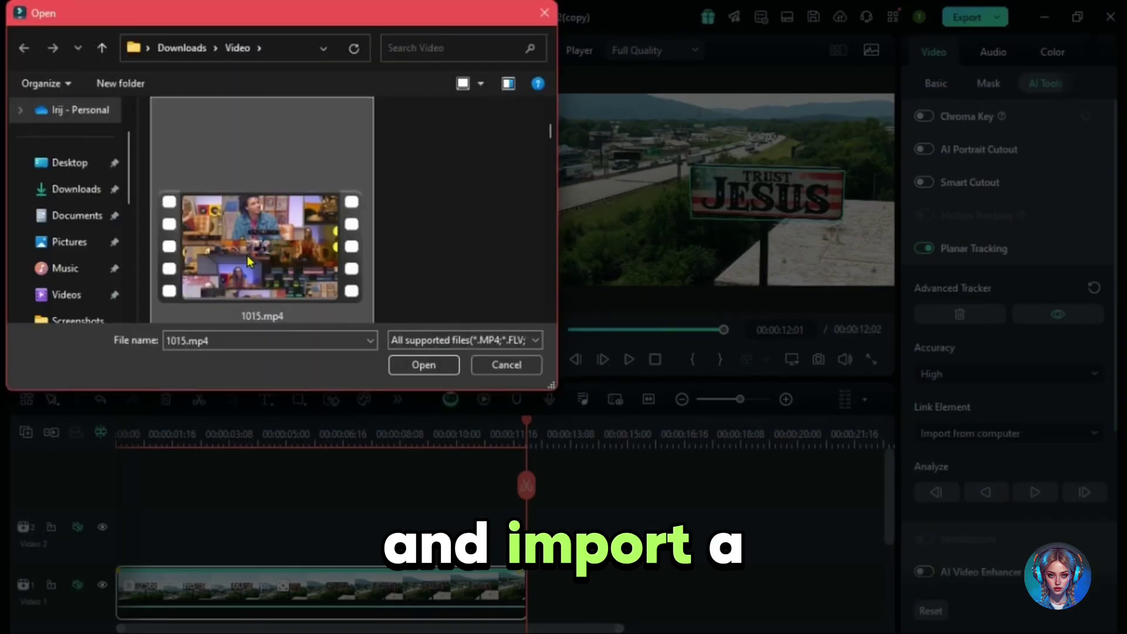
click(425, 362)
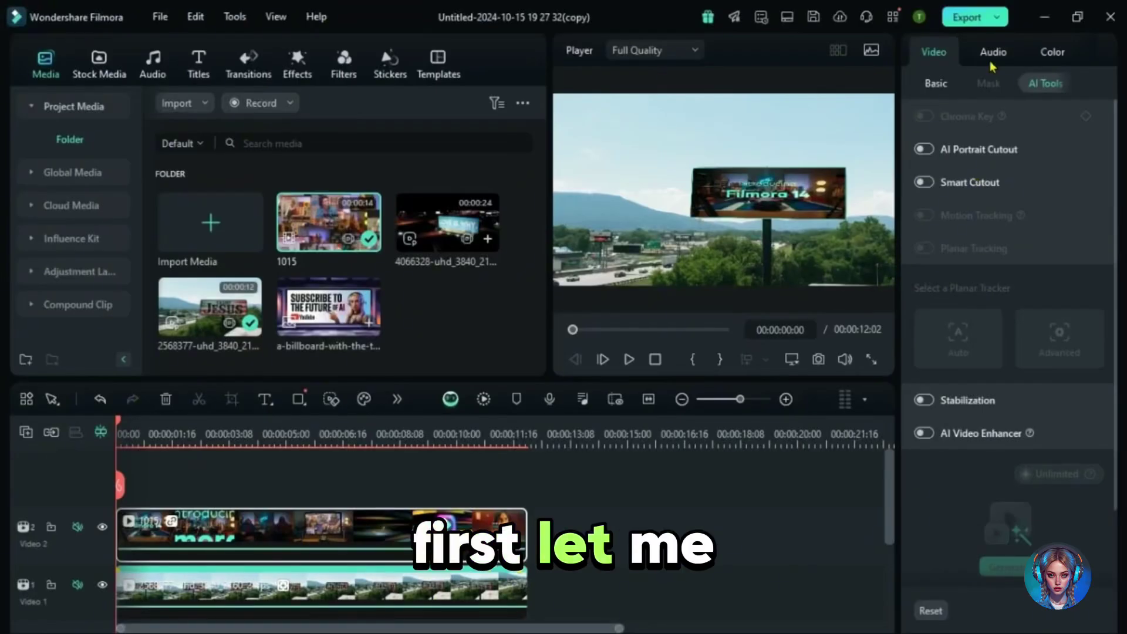
Open the Export settings for the billboard video
click(975, 18)
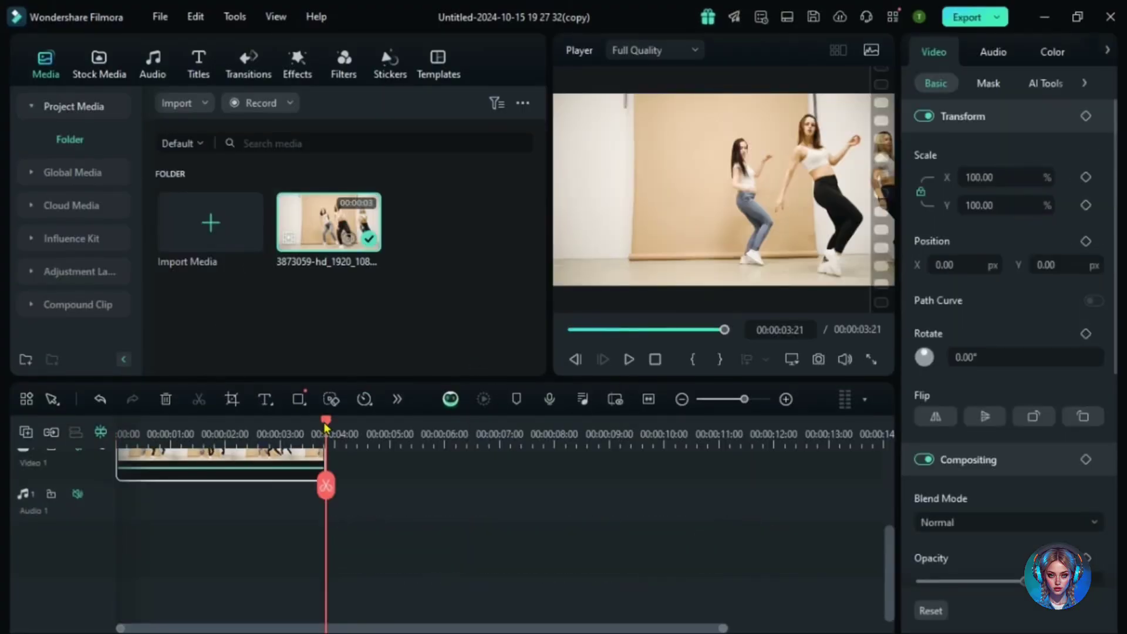
Rewind to the clip start, enable AI Portrait Cutout, and preview the cut-out dancers
drag(326, 427, 101, 432)
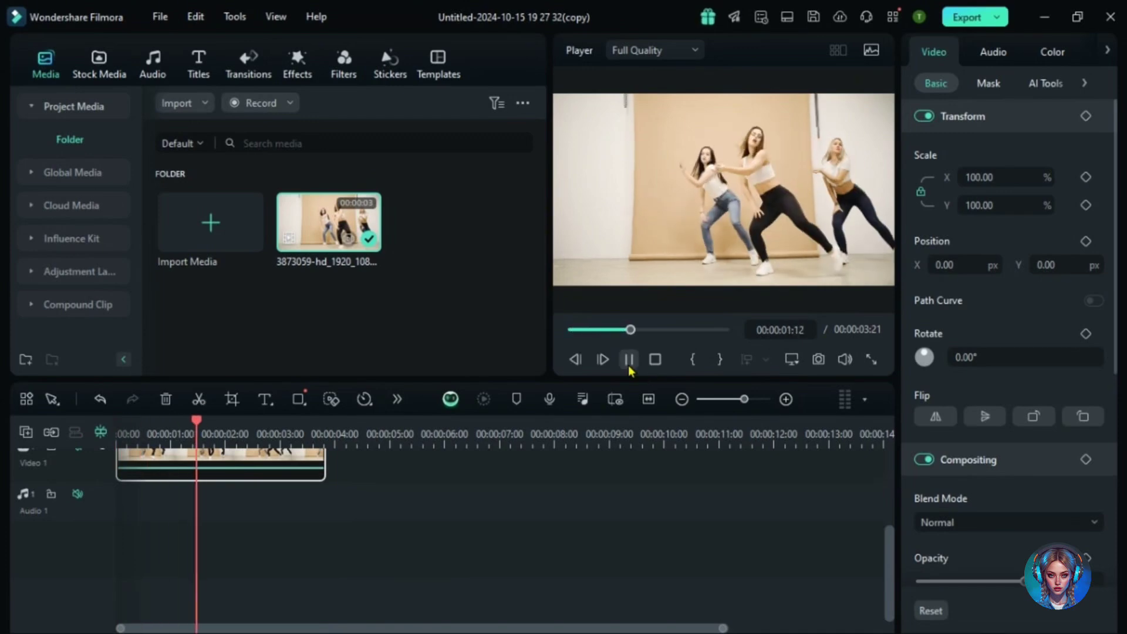
click(1056, 86)
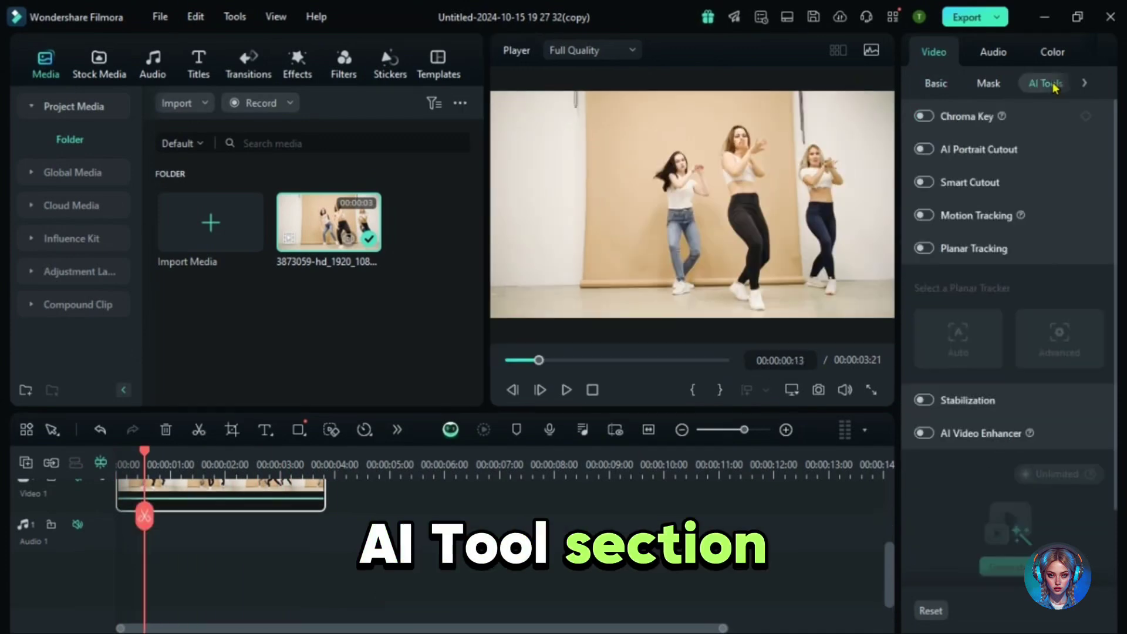
click(925, 150)
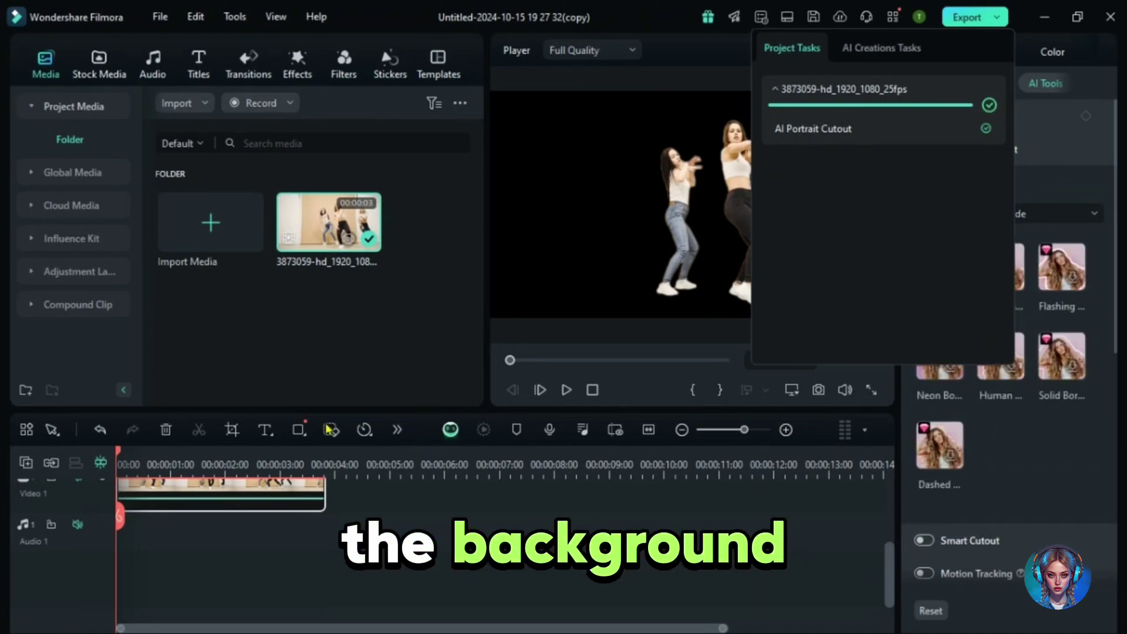
click(566, 390)
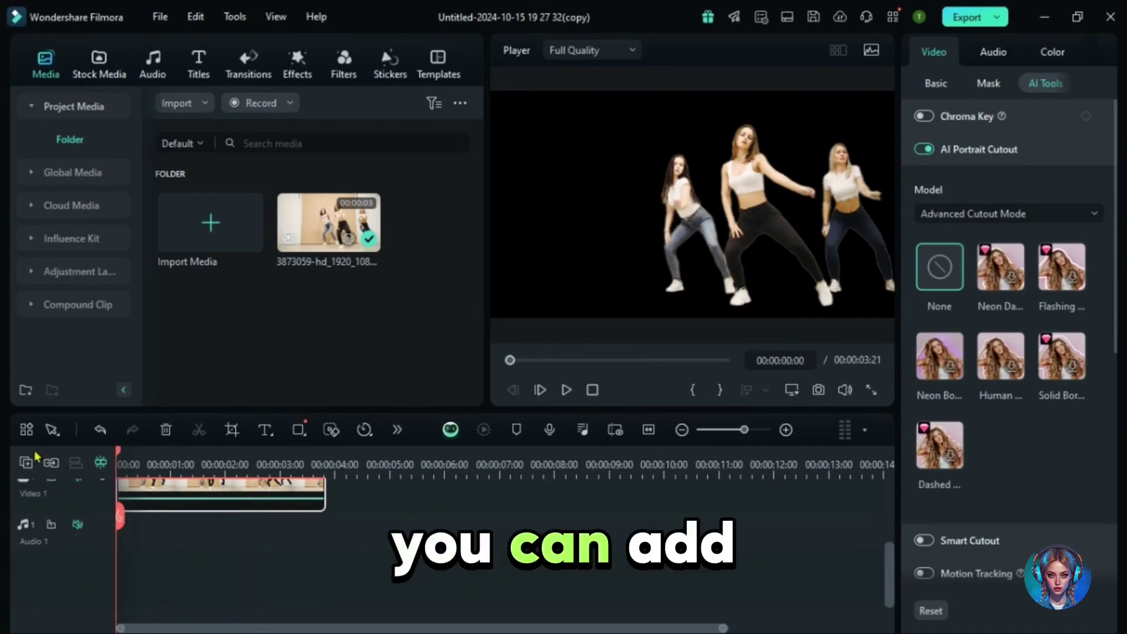
click(73, 172)
click(74, 107)
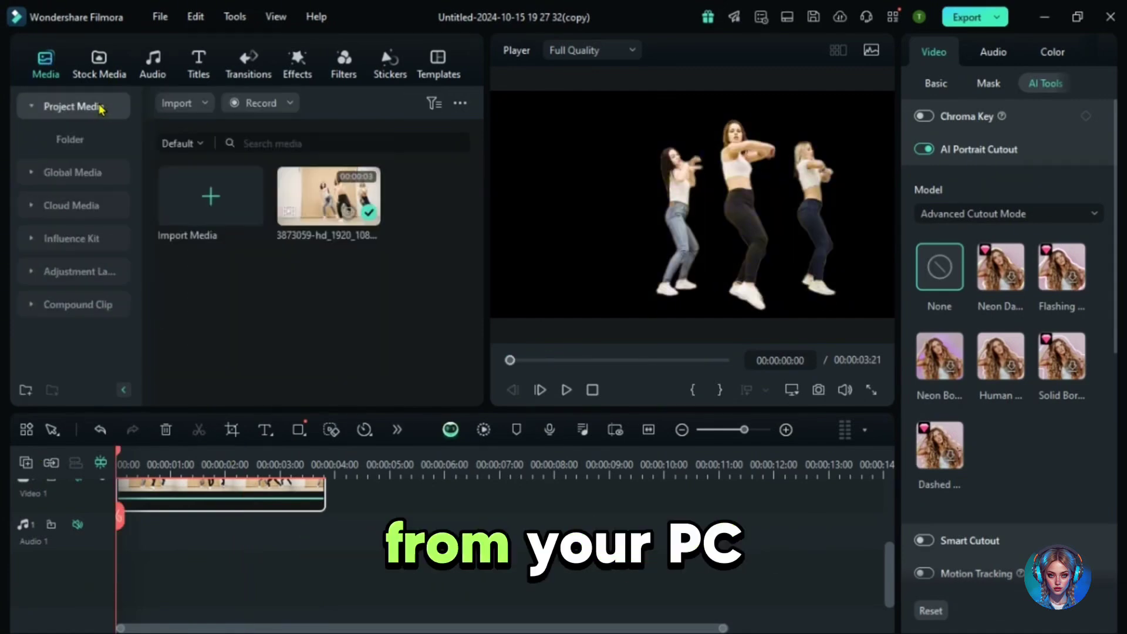
Add the purple firefly forest stock clip underneath, trim it to the dancers' length, and play
click(101, 64)
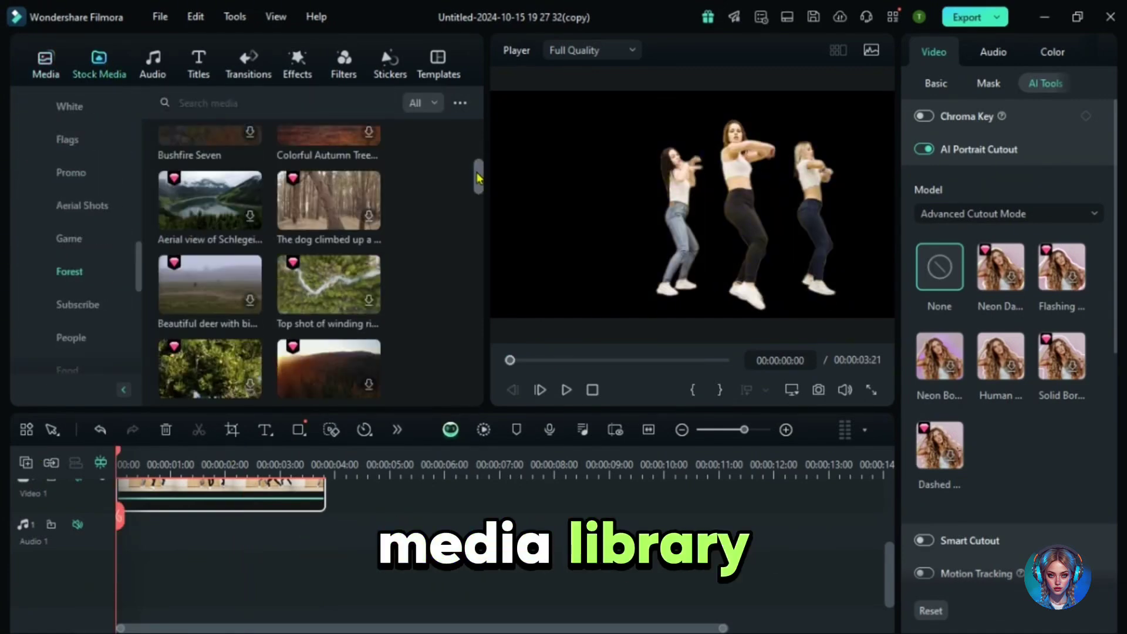
drag(478, 163, 476, 242)
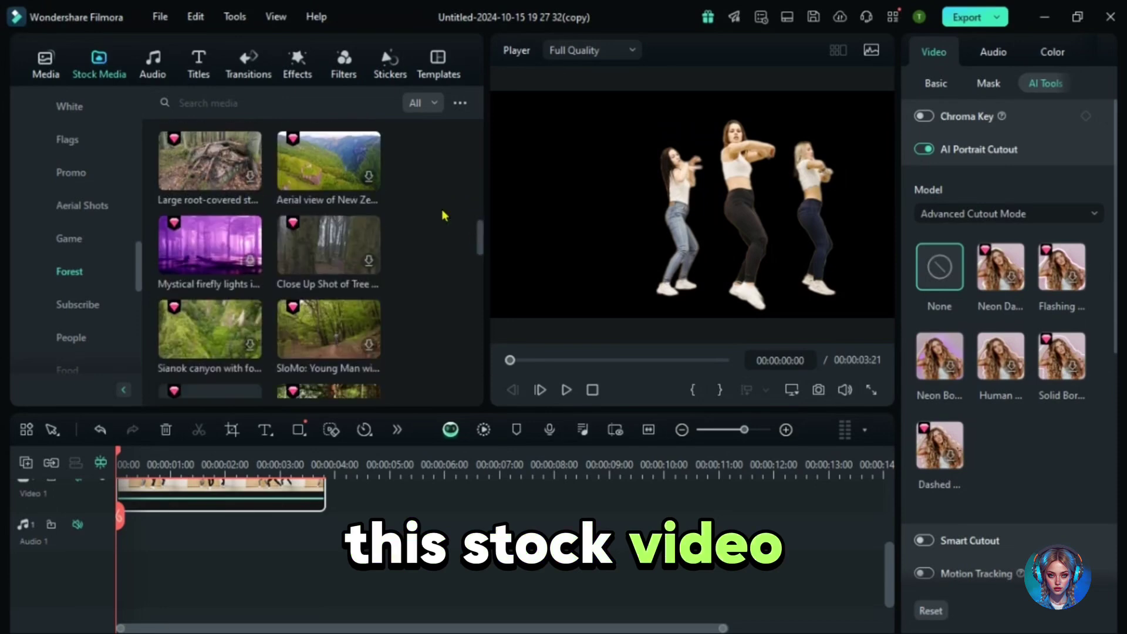
drag(209, 247, 339, 581)
drag(339, 630, 499, 627)
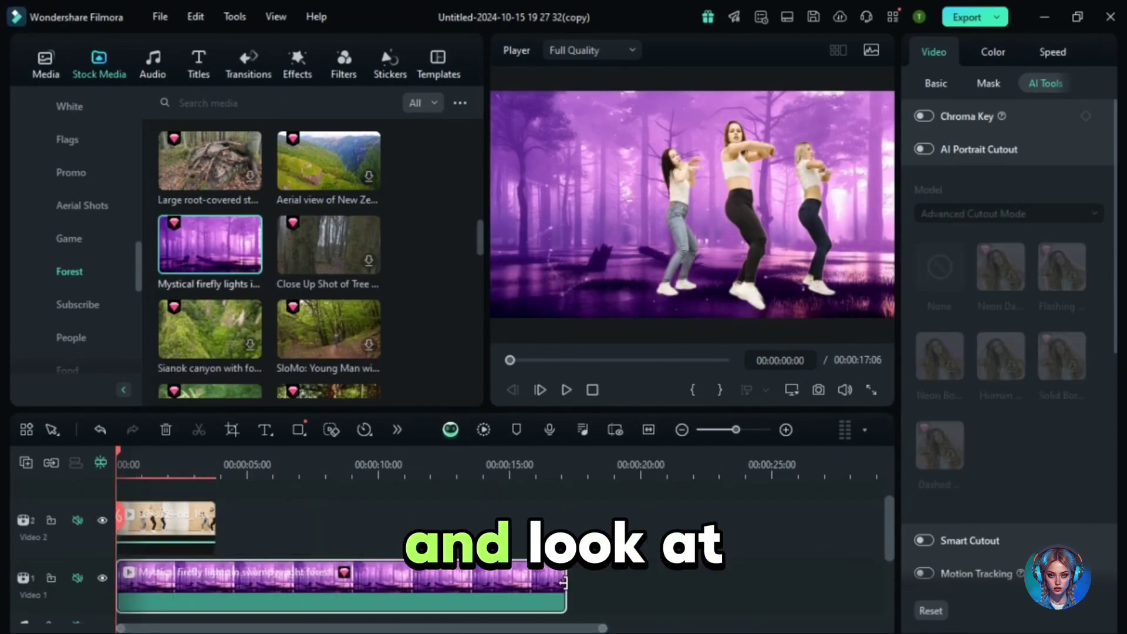
drag(439, 599, 216, 598)
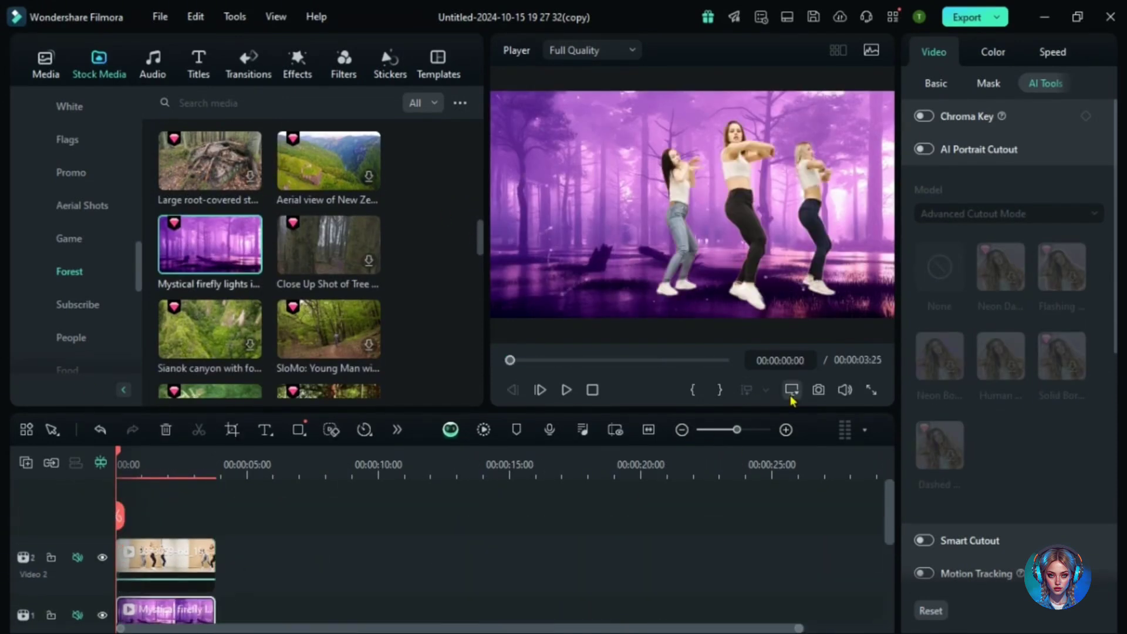
drag(397, 627, 598, 627)
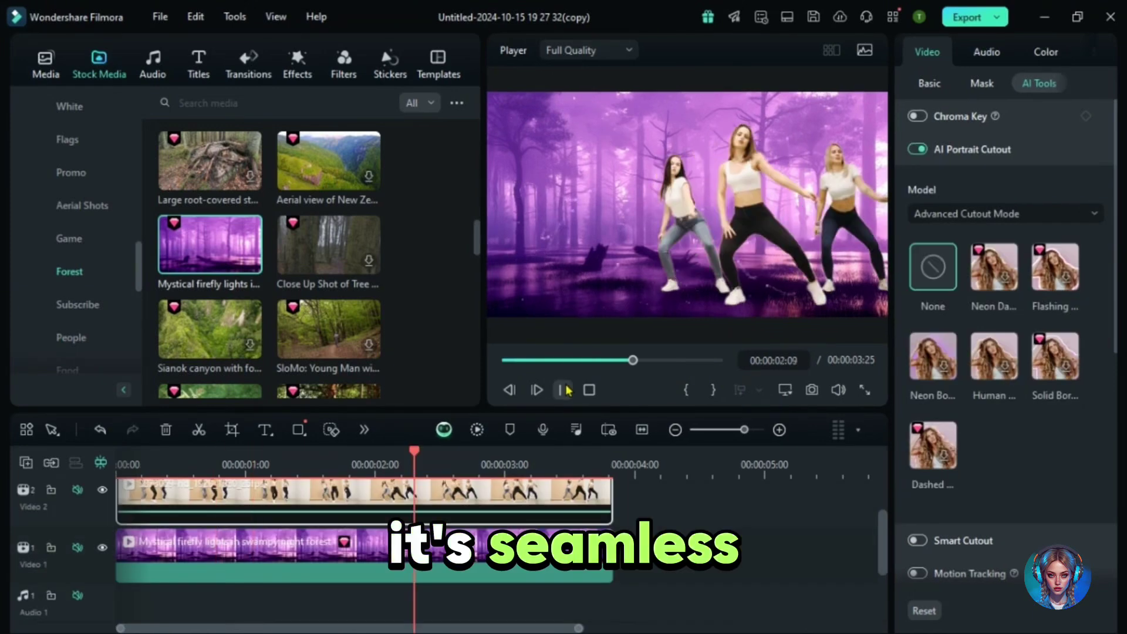
click(564, 390)
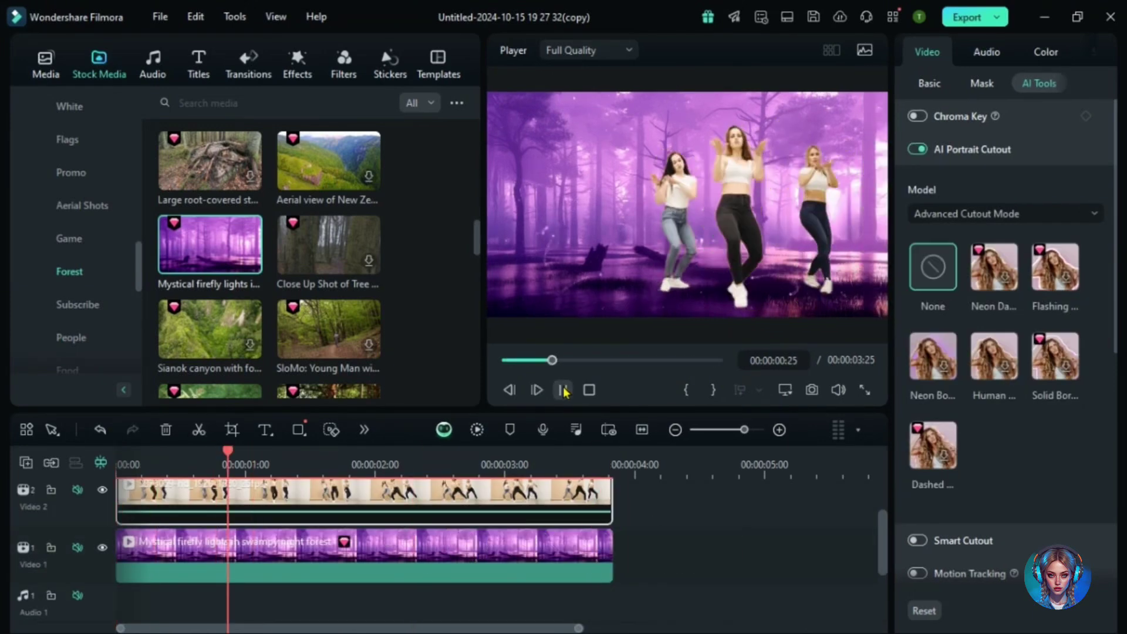
Add a neon border to the dancers, with a purple glow colour sampled from the forest
click(1002, 278)
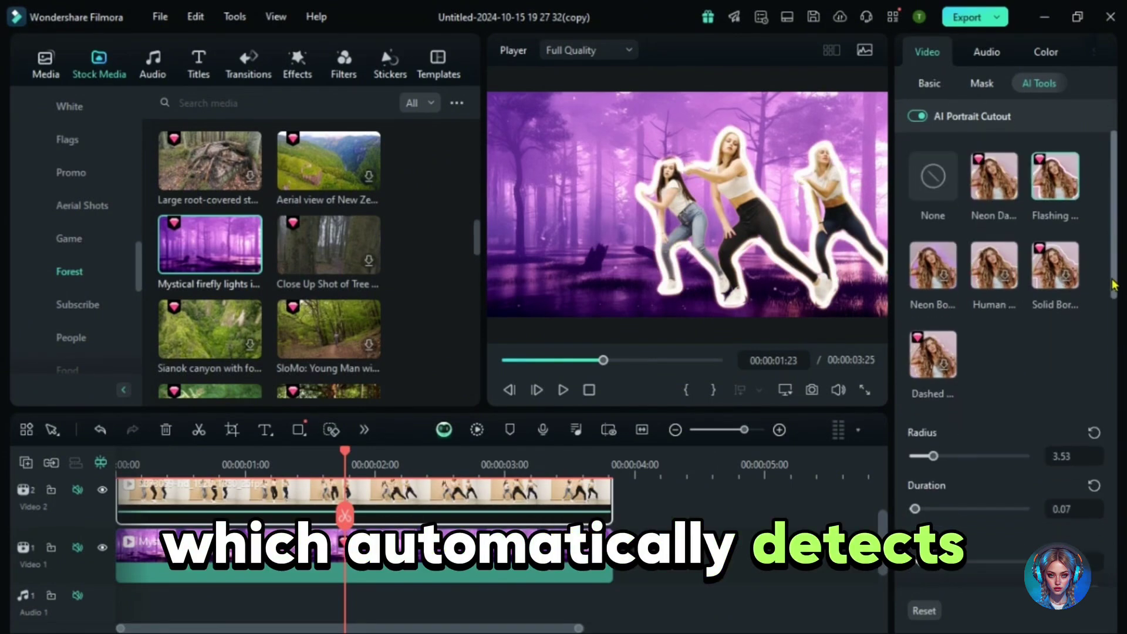
click(934, 266)
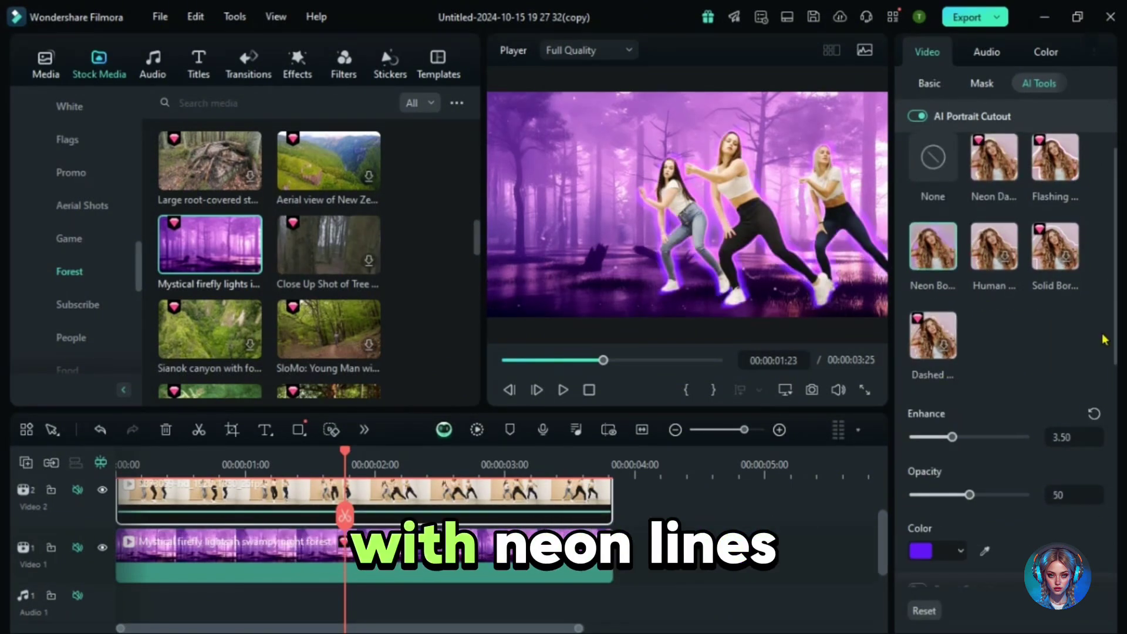
scroll(1105, 339, down, 3)
click(986, 447)
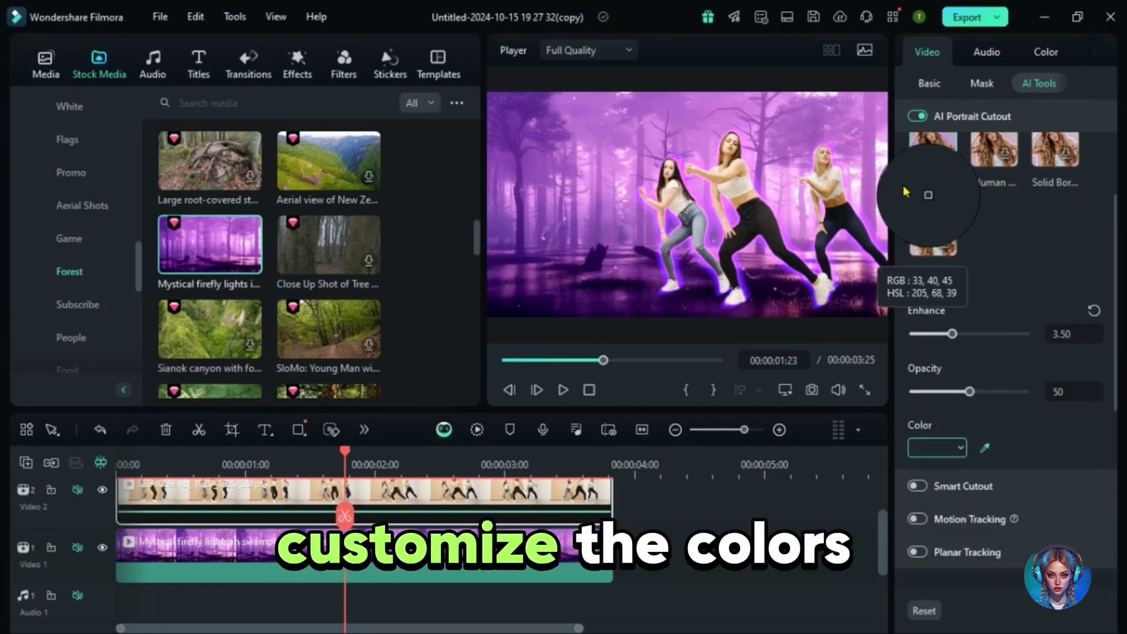
click(816, 96)
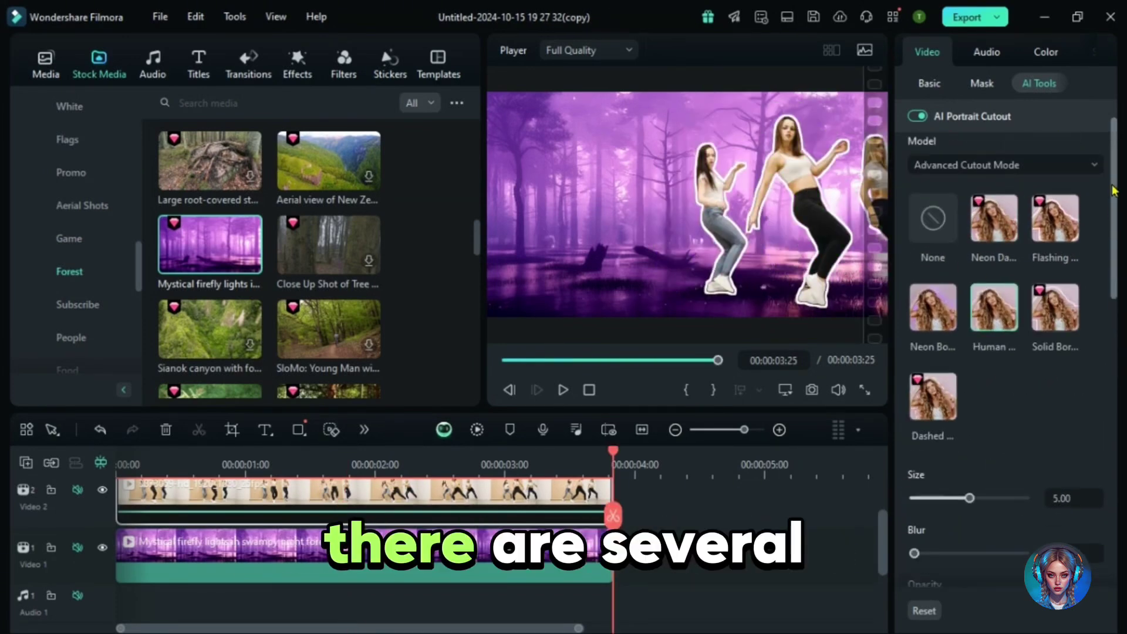
scroll(1090, 370, down, 3)
drag(914, 352, 1025, 353)
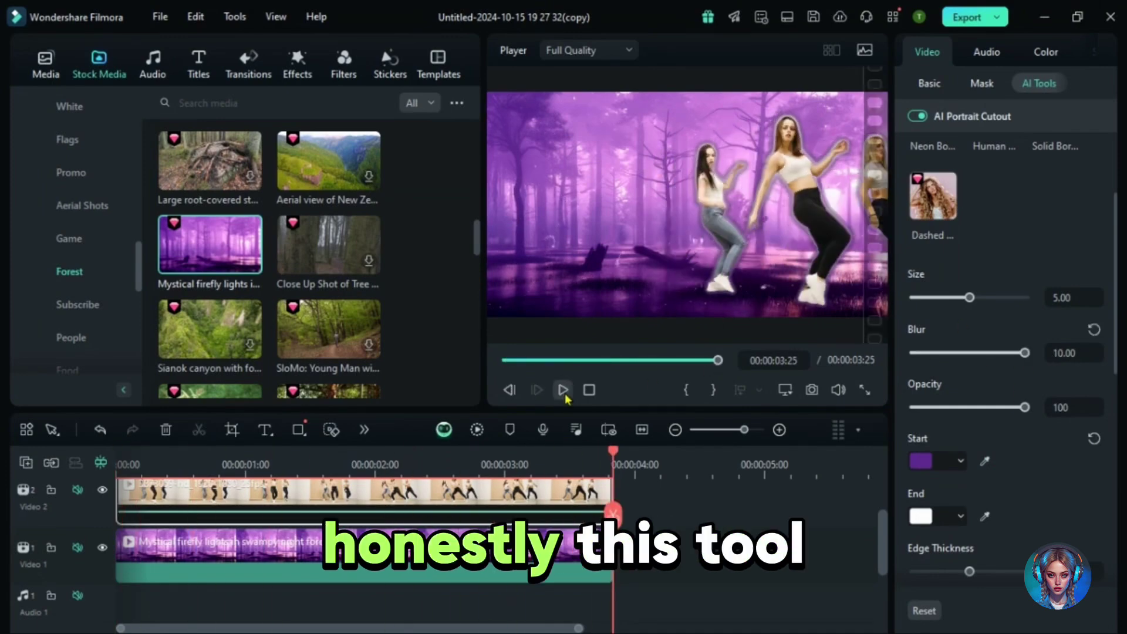
click(974, 17)
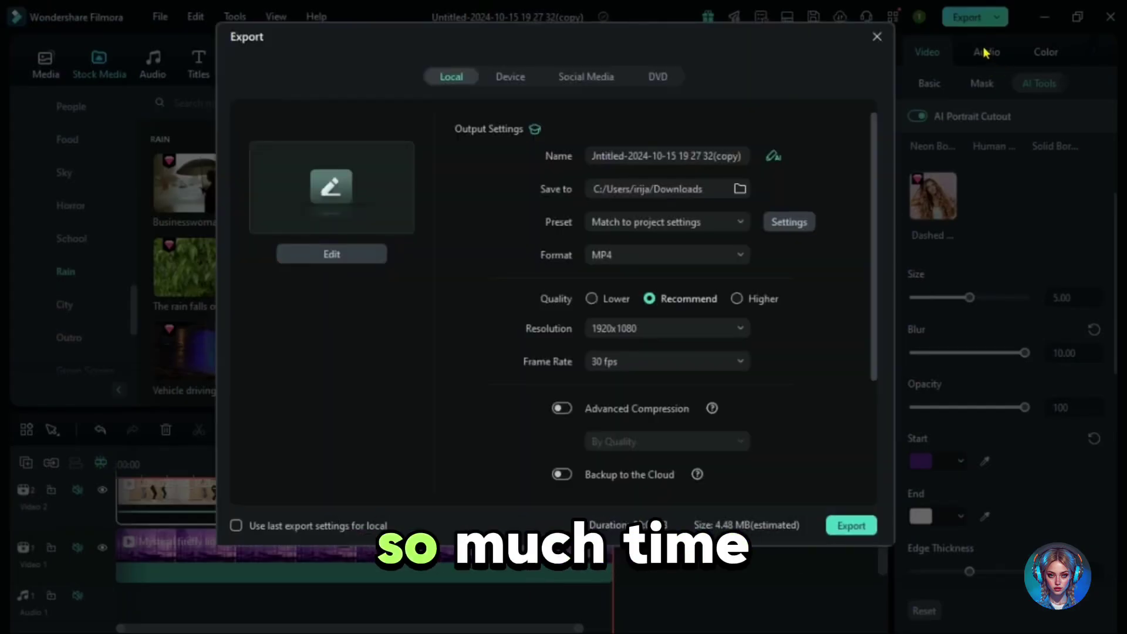
click(877, 36)
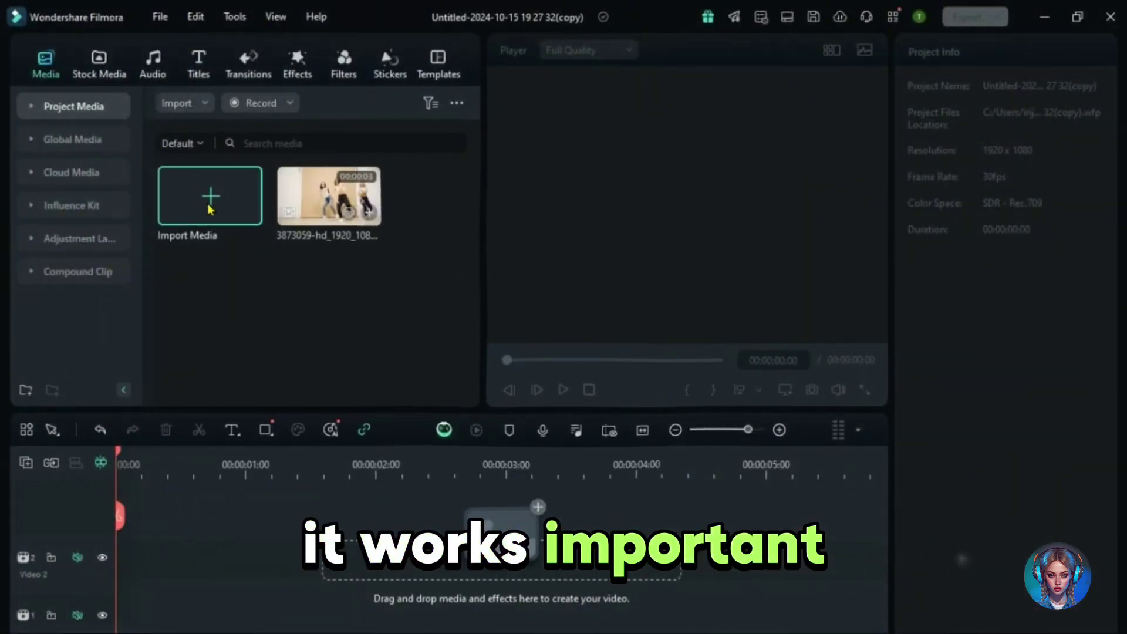
Import spanish.mp4 through Import Media and drag it onto the timeline
click(210, 196)
double_click(193, 172)
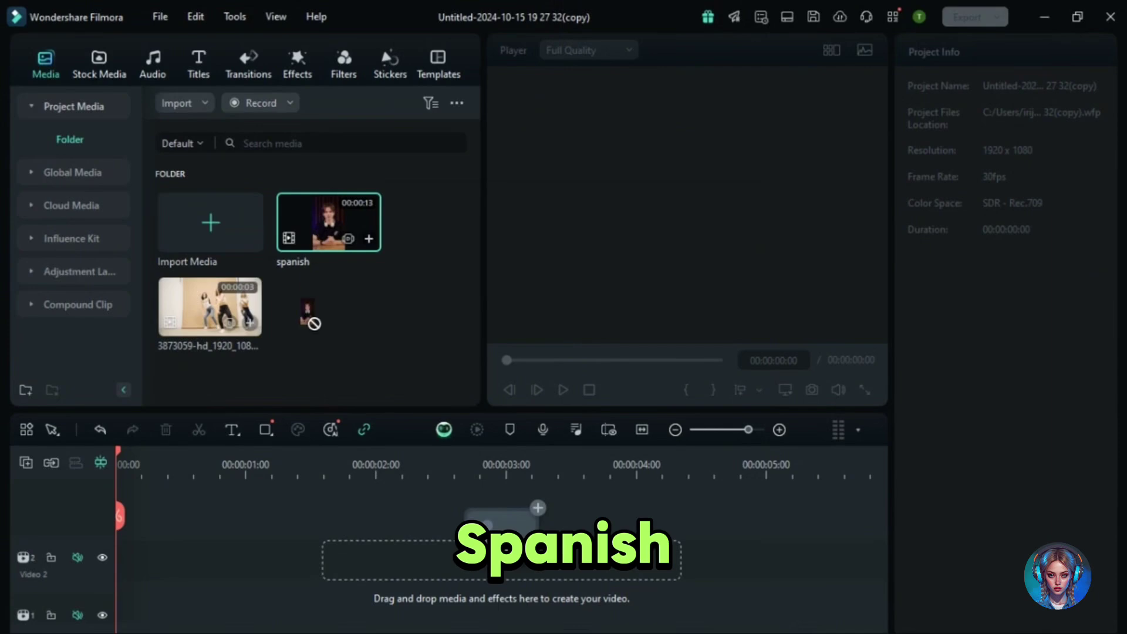
drag(313, 322, 141, 528)
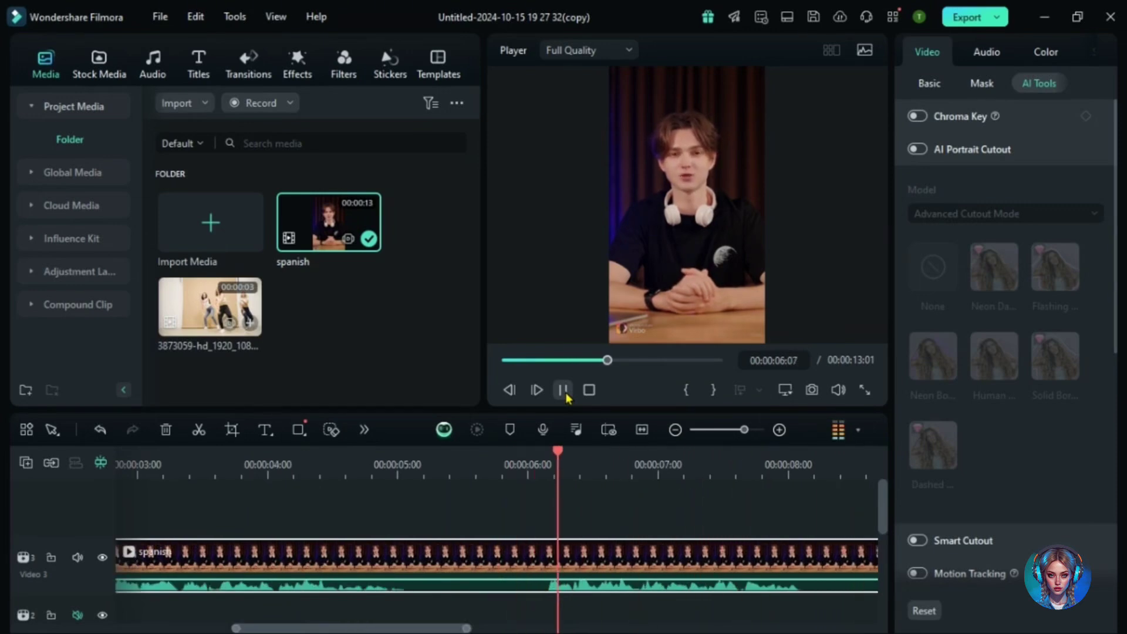
Open AI Translation for the spanish clip, translating both voice and caption
right_click(529, 555)
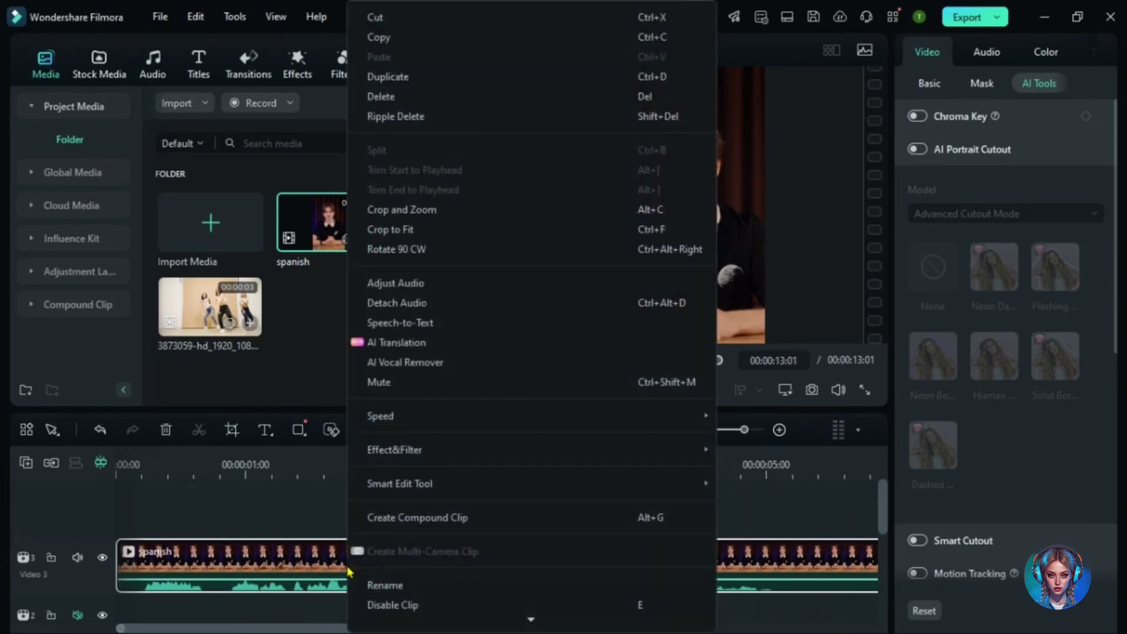
click(396, 342)
click(440, 237)
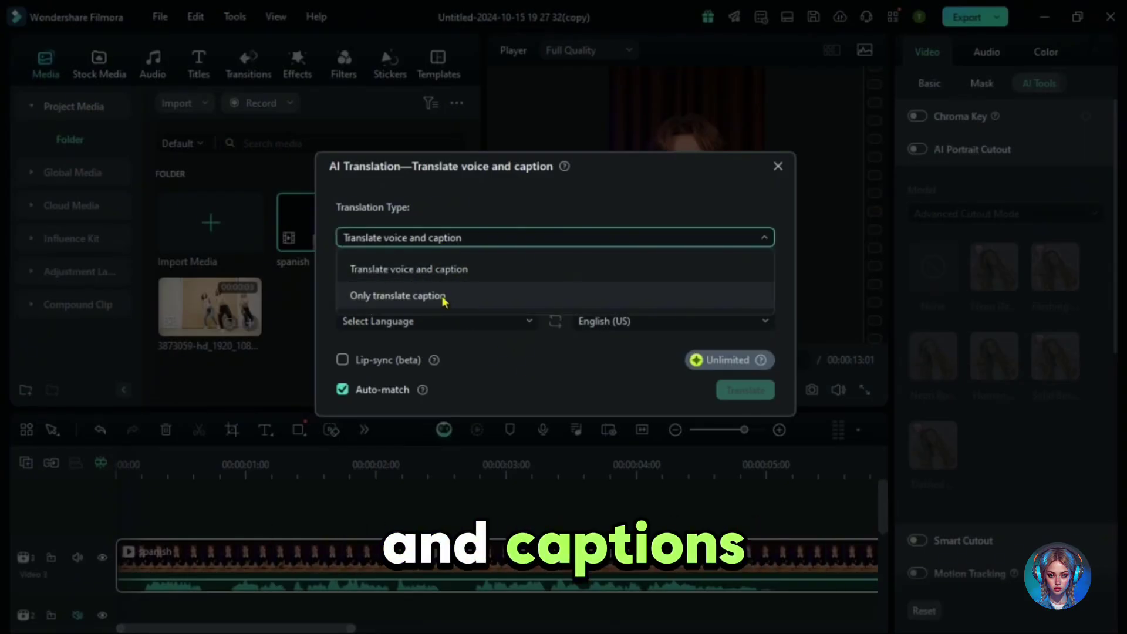
click(435, 269)
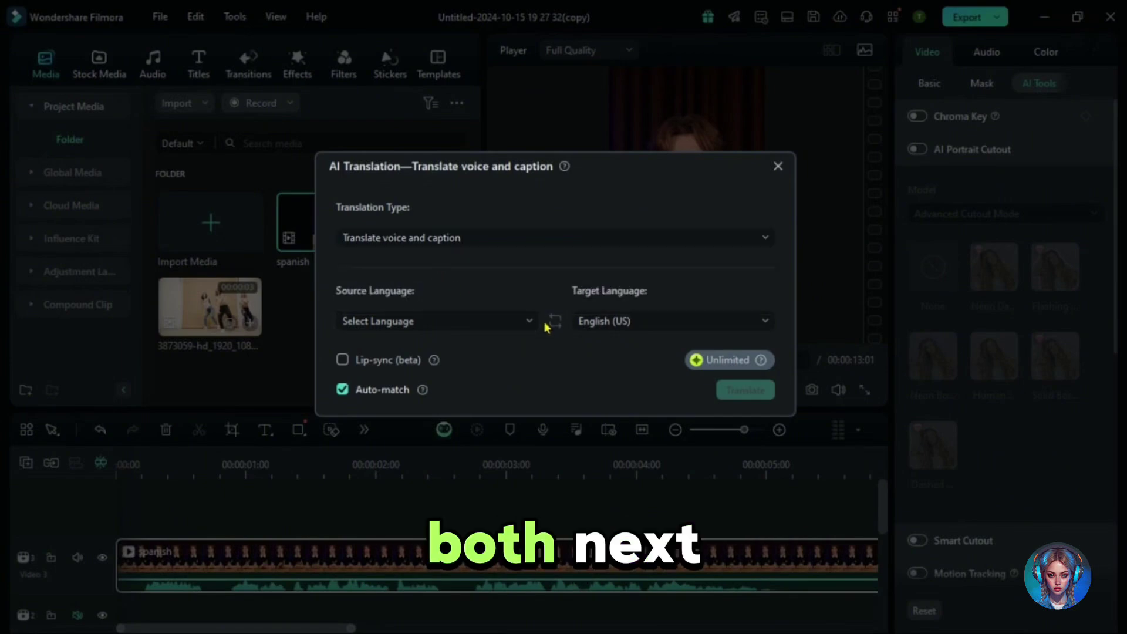
Translate from Spanish (Spain) to English (US) with lip-sync enabled
click(473, 320)
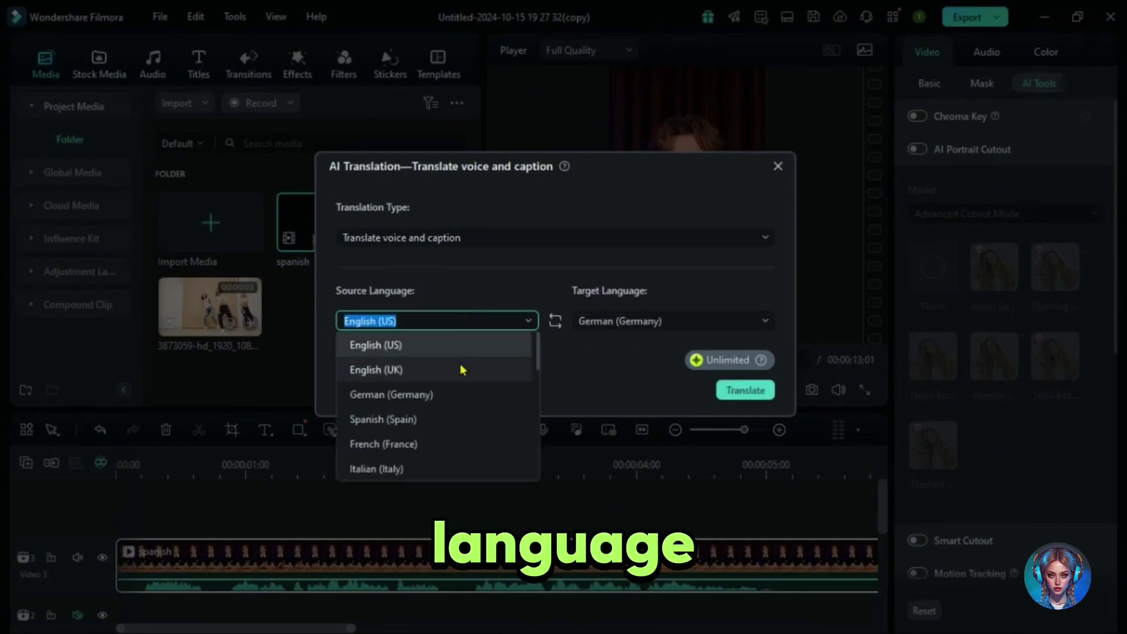
click(383, 419)
click(674, 321)
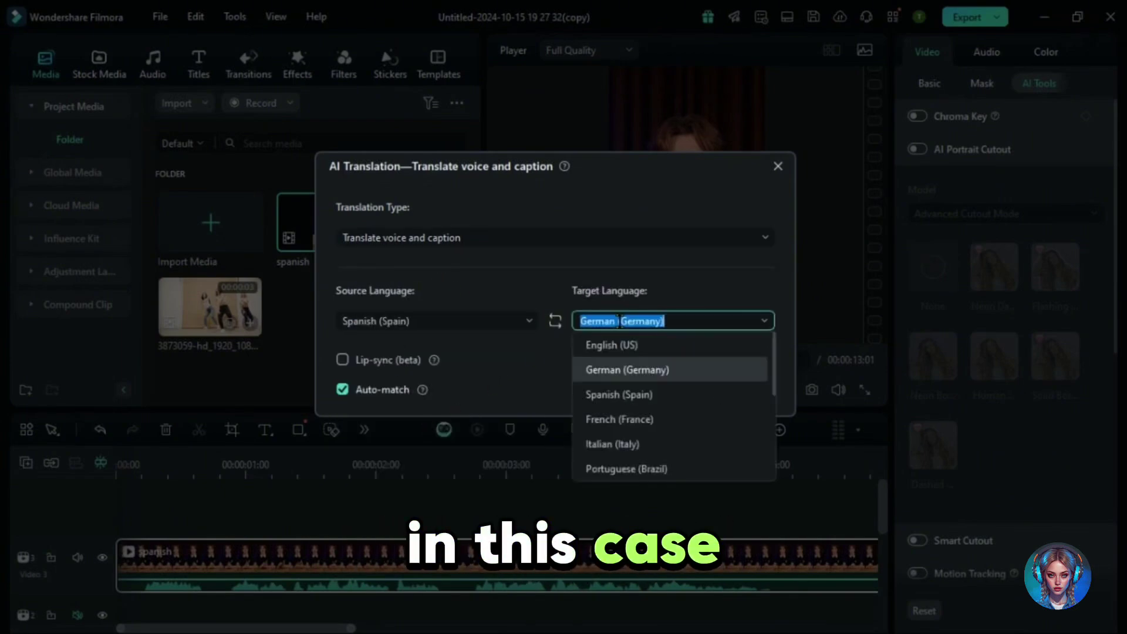
click(630, 345)
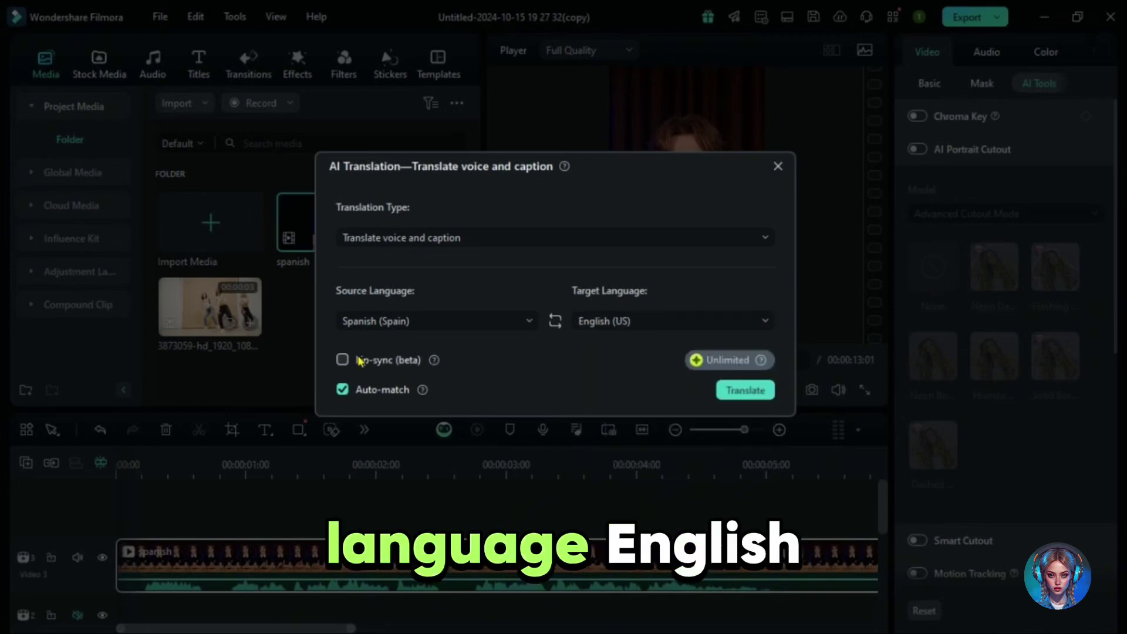
mouse_move(433, 359)
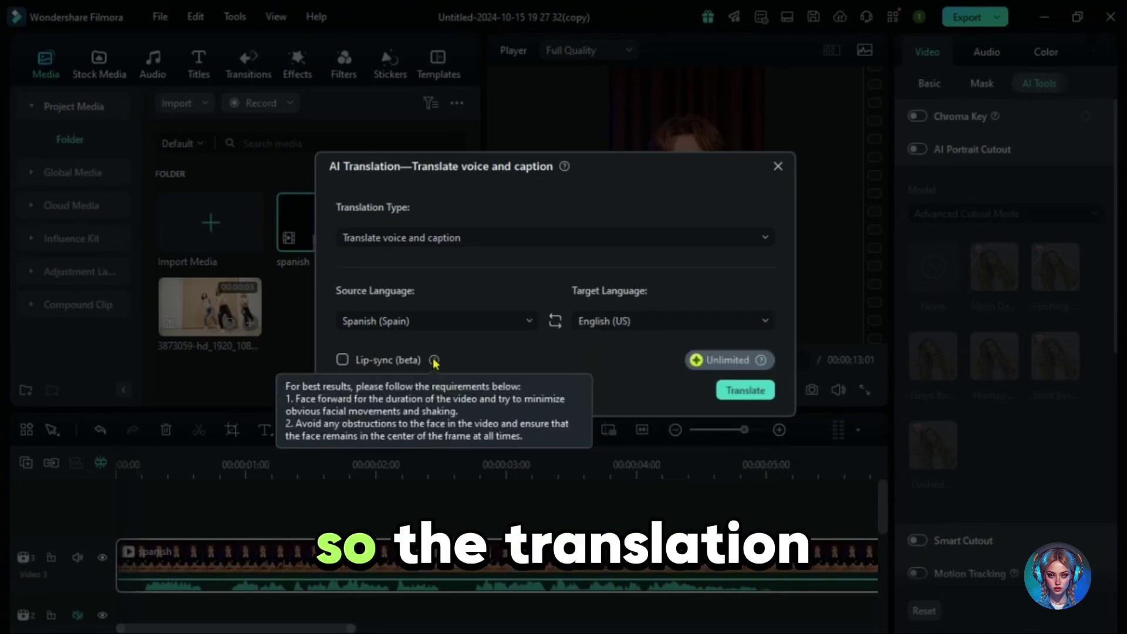
click(341, 359)
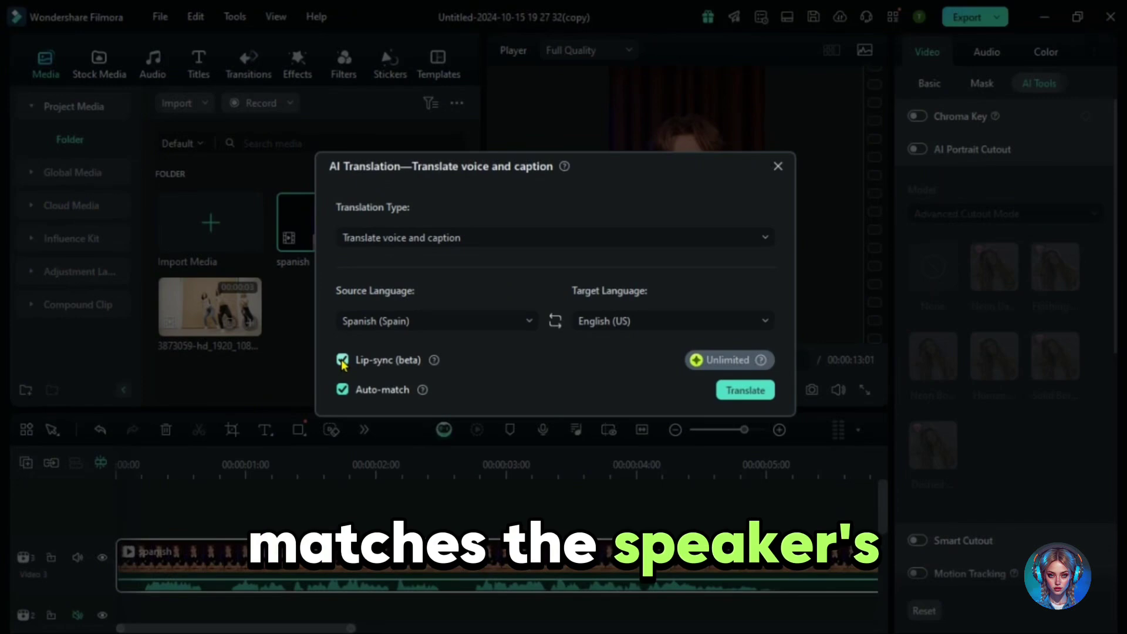
click(744, 390)
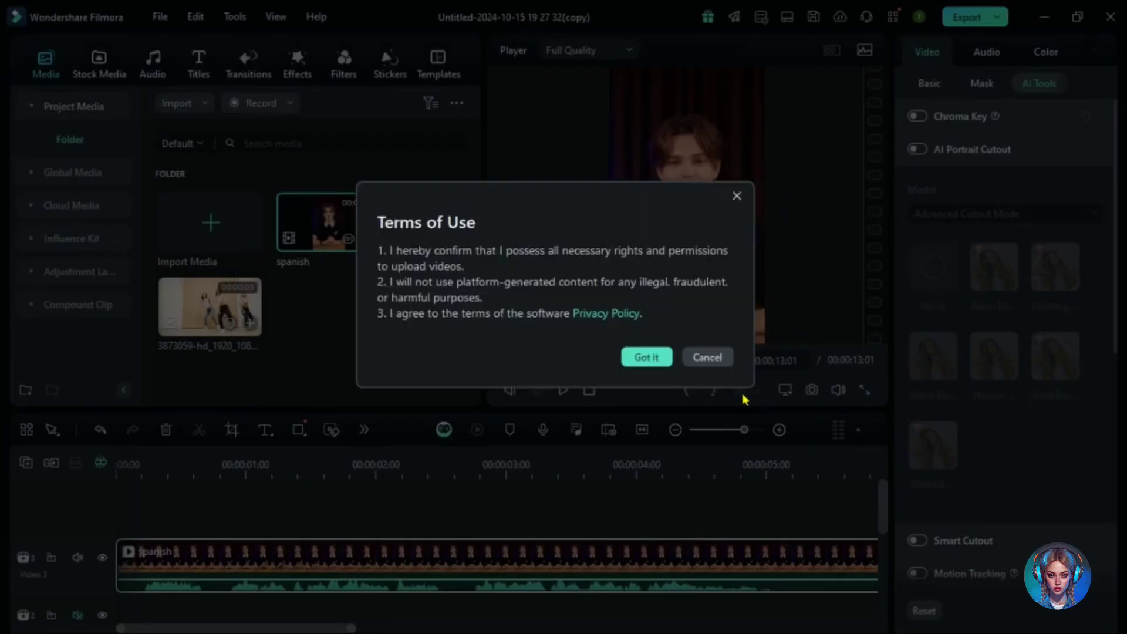
Accept the Terms of Use, then play the translated English clip Translate_spanish(1) with its captions
click(646, 356)
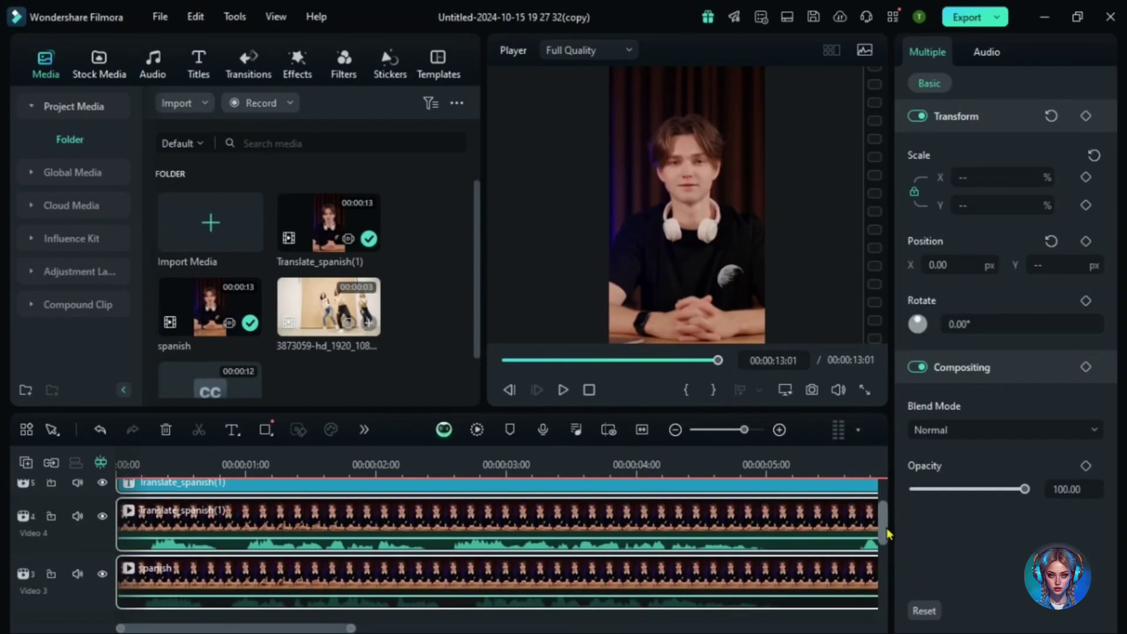
drag(885, 537, 886, 507)
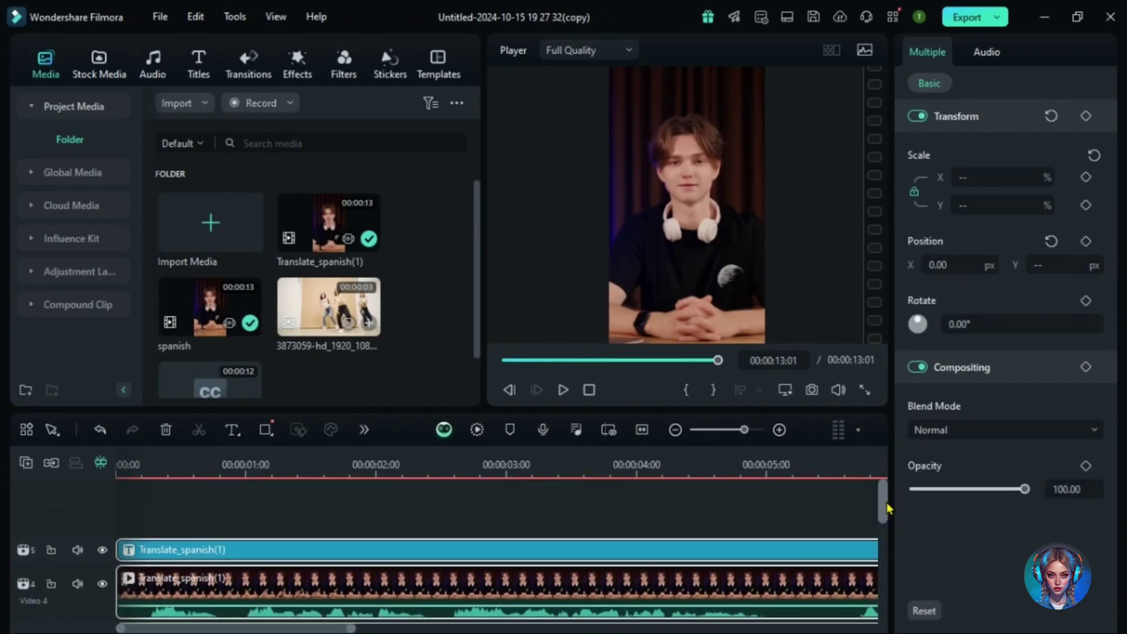
click(562, 390)
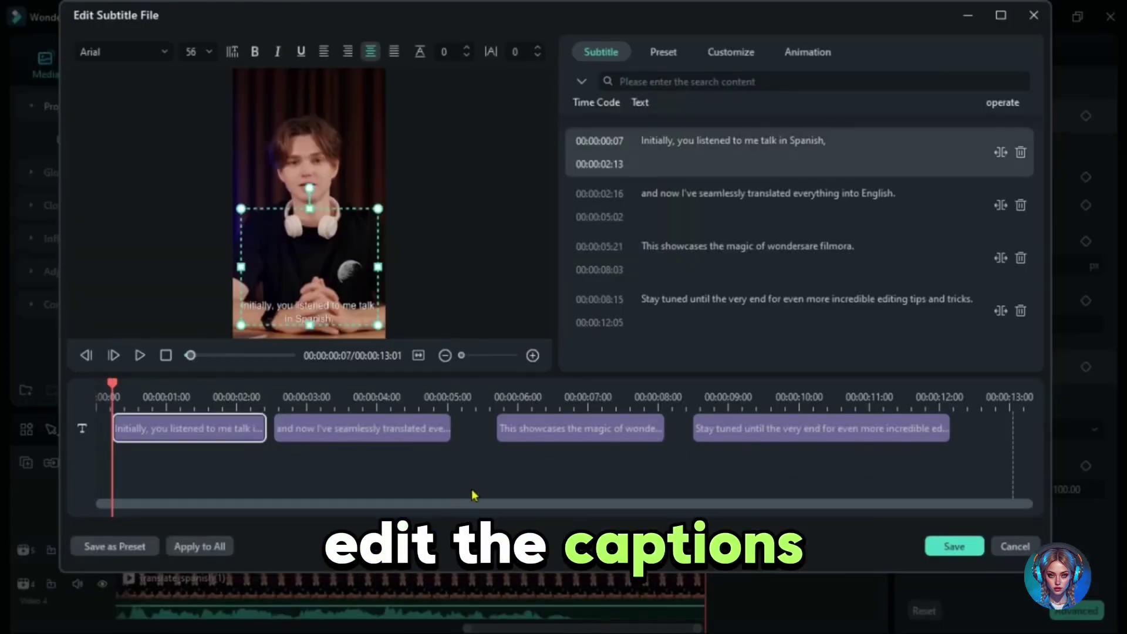
Fix the third caption's typo to read 'wondershare filmora' and save the subtitles
double_click(804, 245)
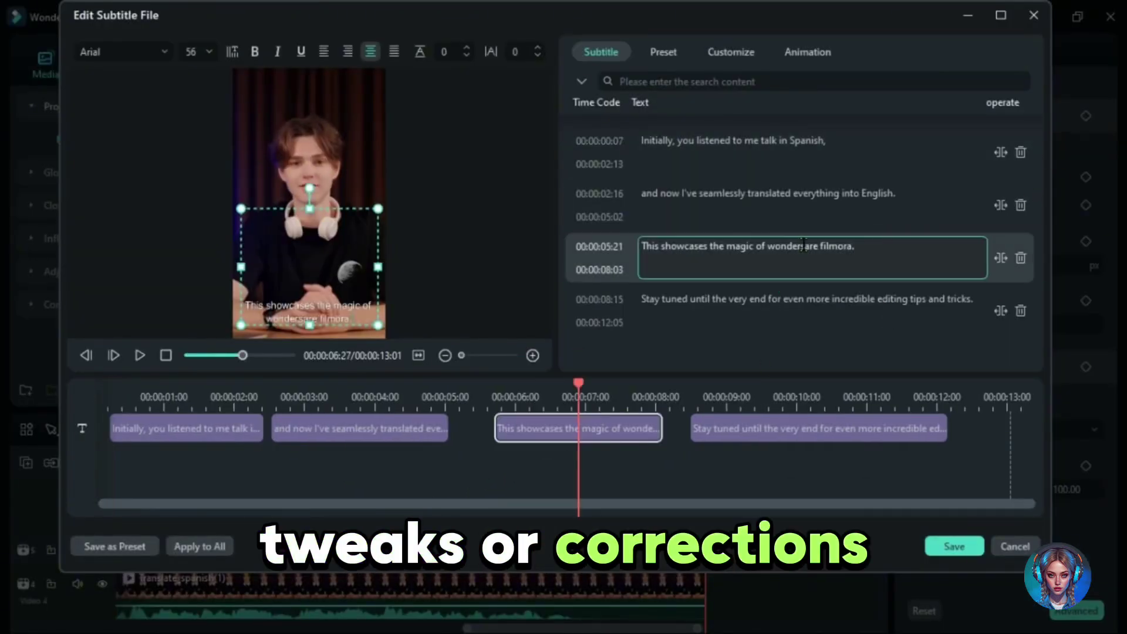
text(h)
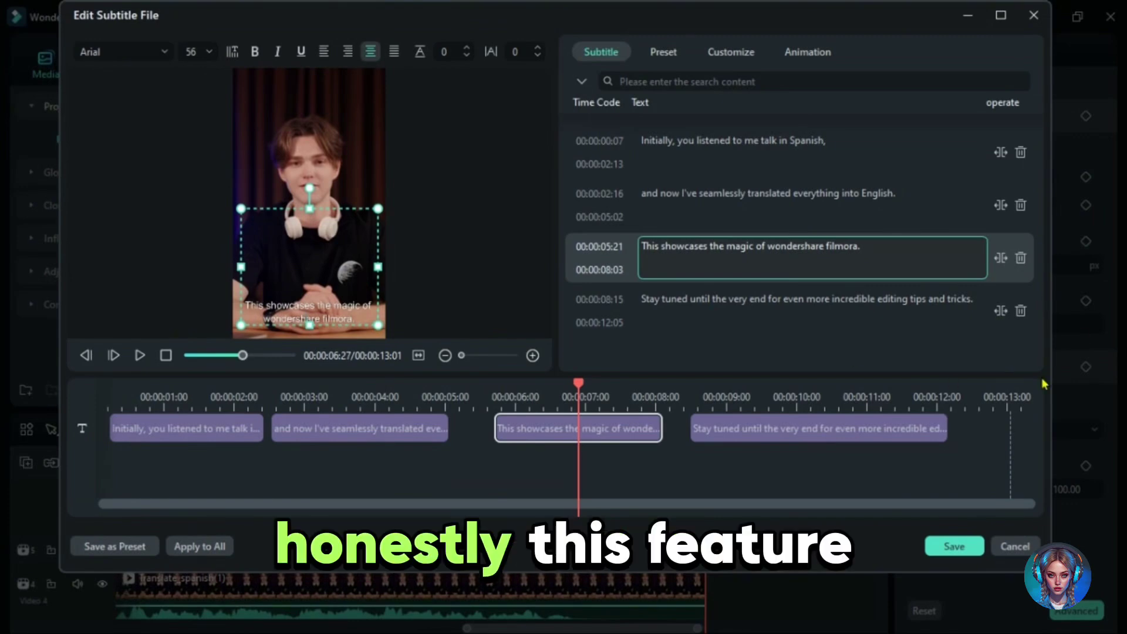
click(953, 546)
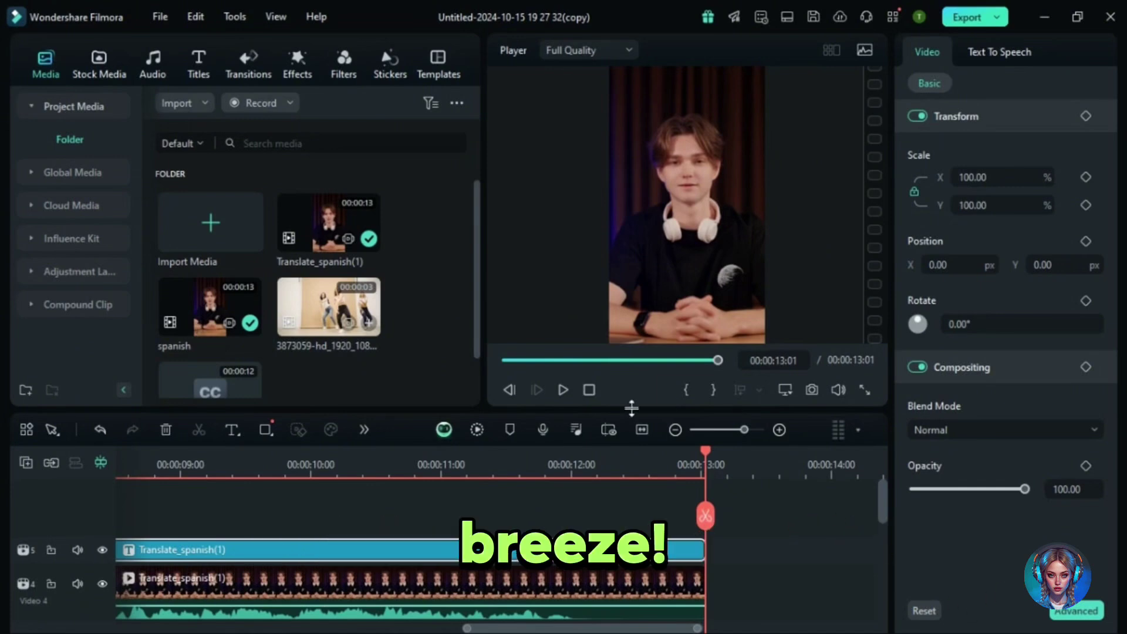
Watch the Spanish subtitled clip fullscreen, then move on to the Don't wait project
click(563, 391)
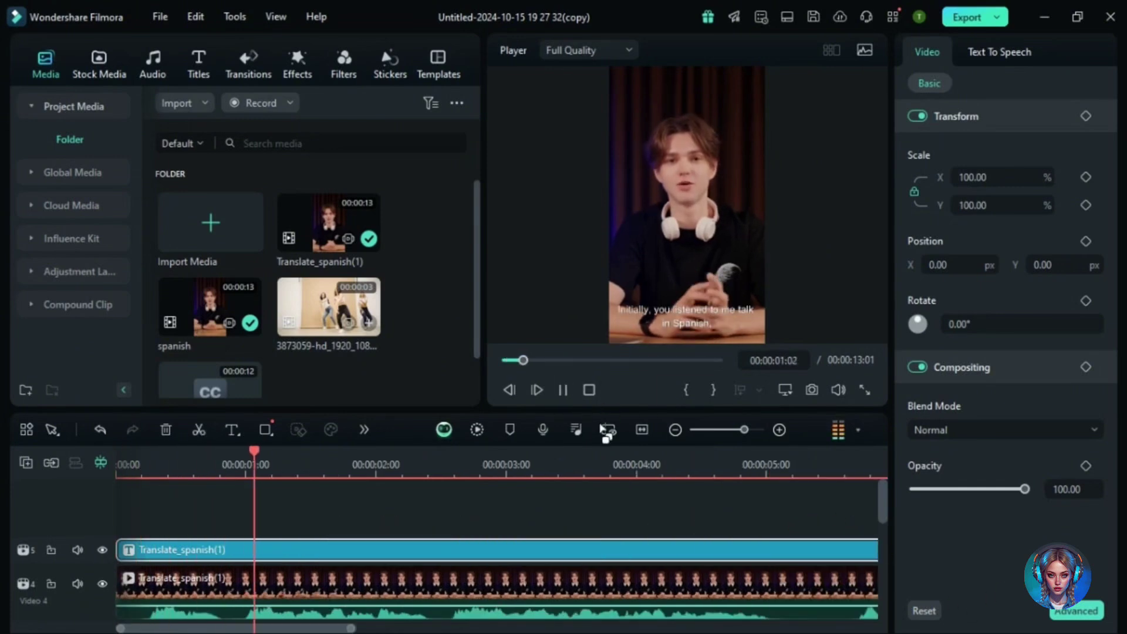
click(863, 391)
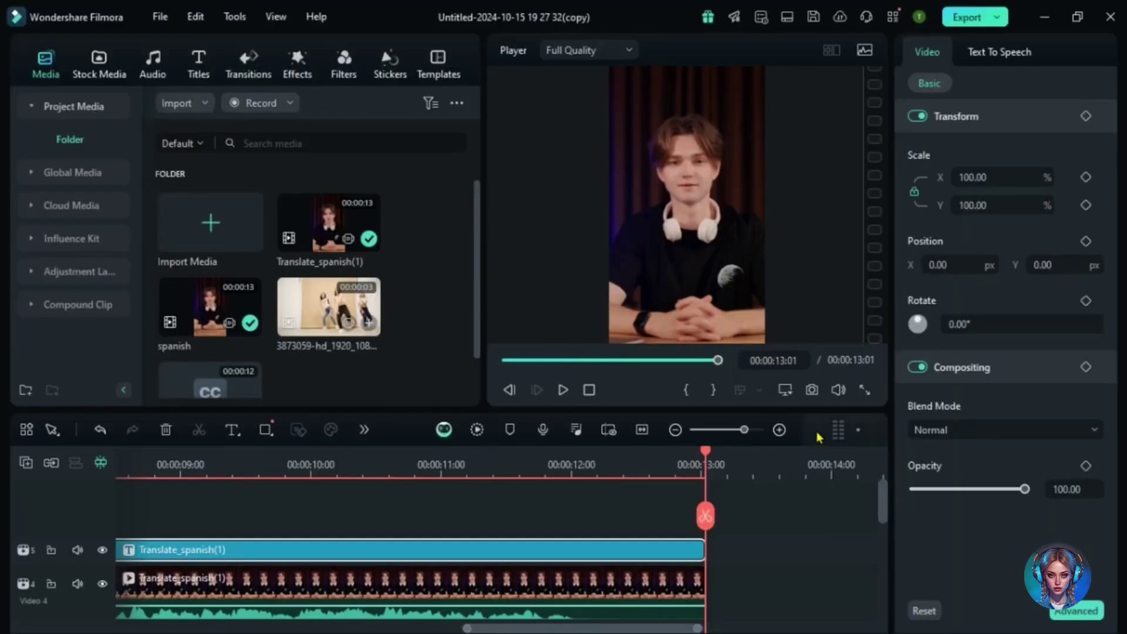
click(967, 17)
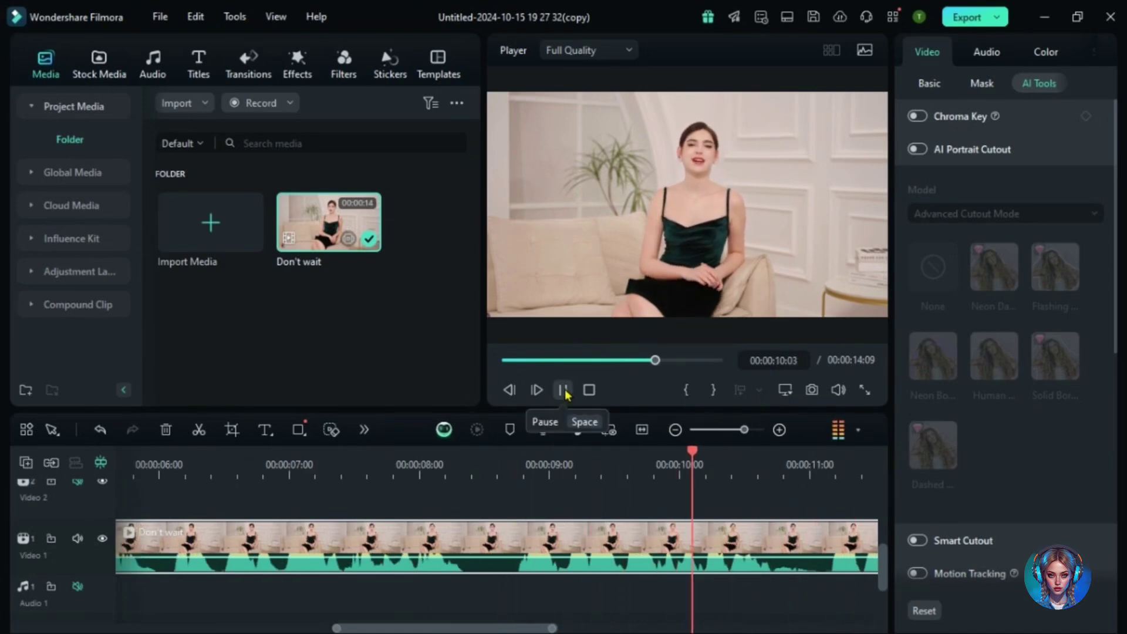
Pause the Don't wait clip and put the playhead back at its start
click(563, 390)
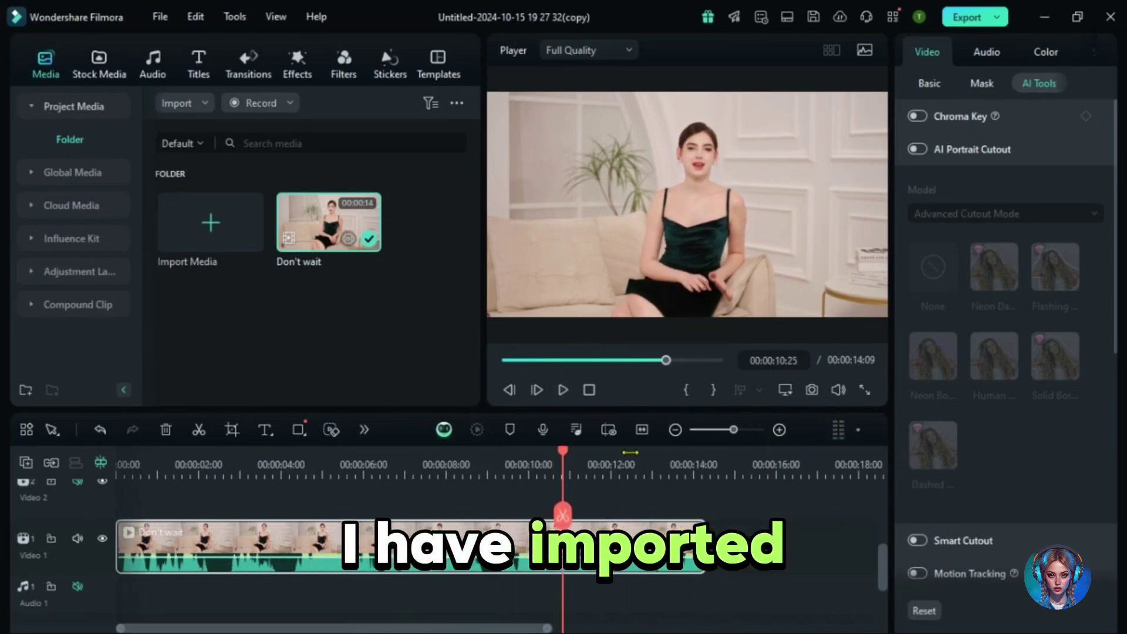
scroll(792, 493, down, 4)
scroll(696, 493, up, 2)
scroll(696, 493, down, 2)
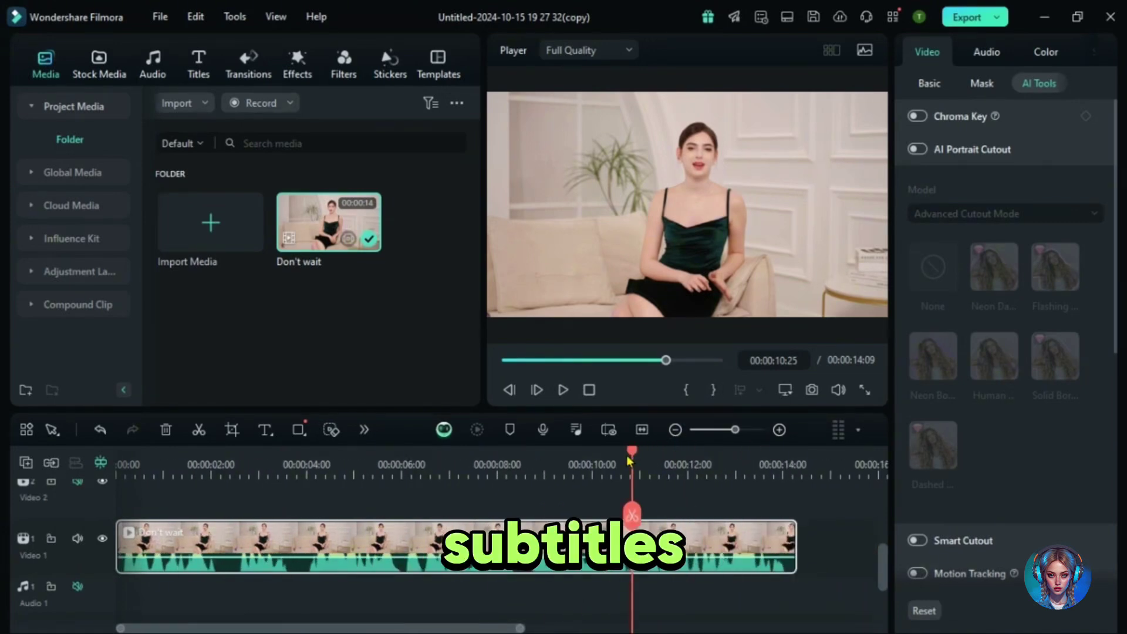
click(119, 466)
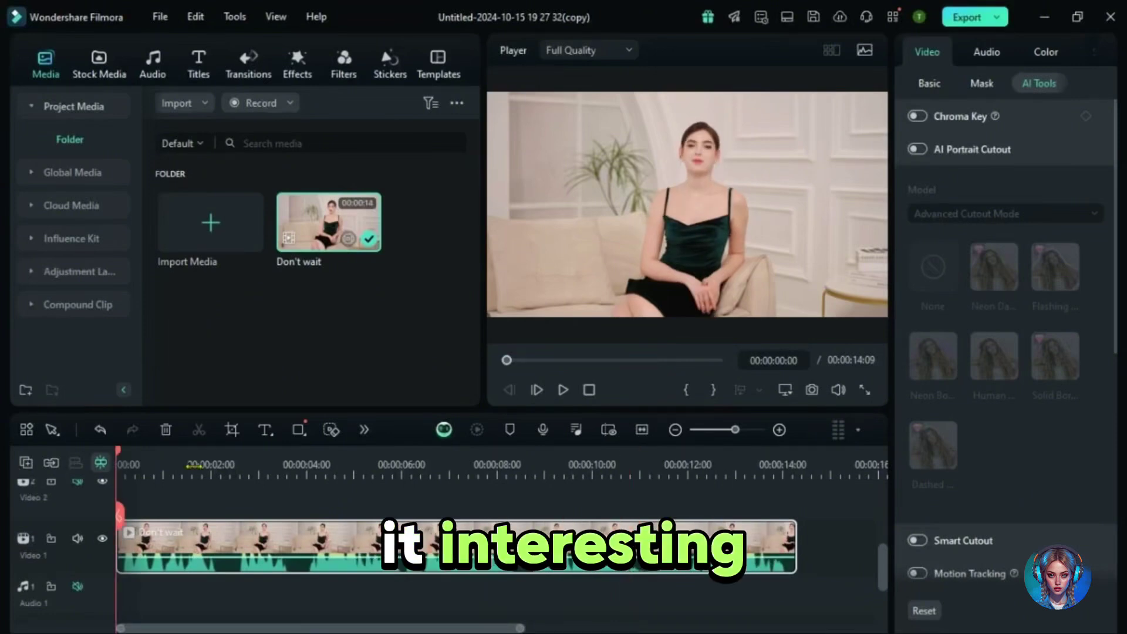
Generate untranslated English (US) speech-to-text subtitles with automatic active words for the clip
right_click(474, 539)
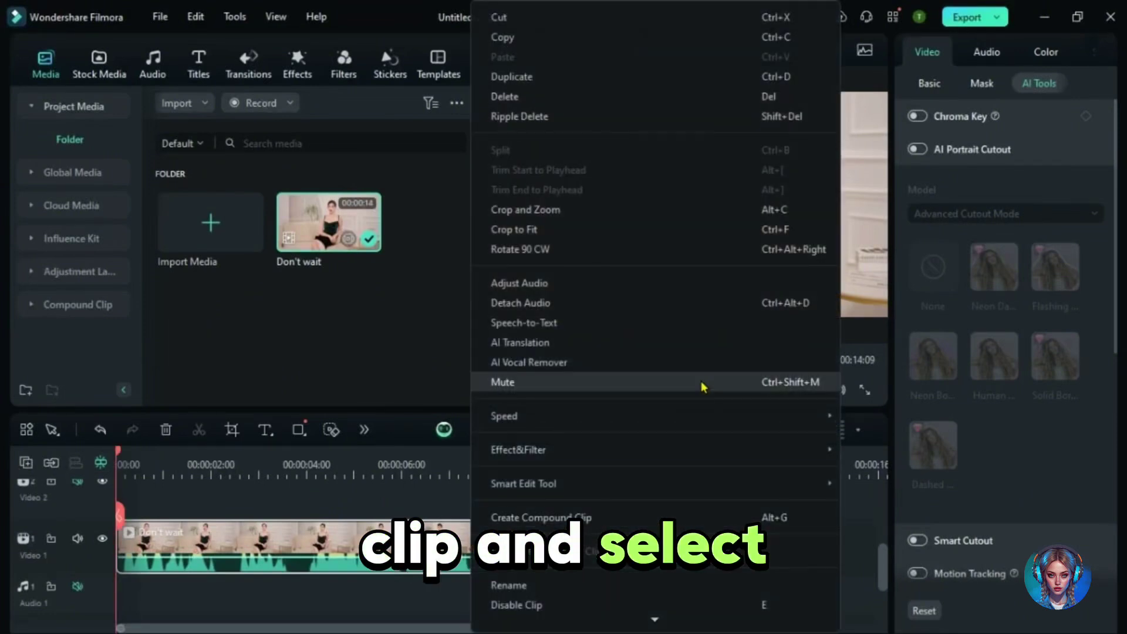
click(571, 329)
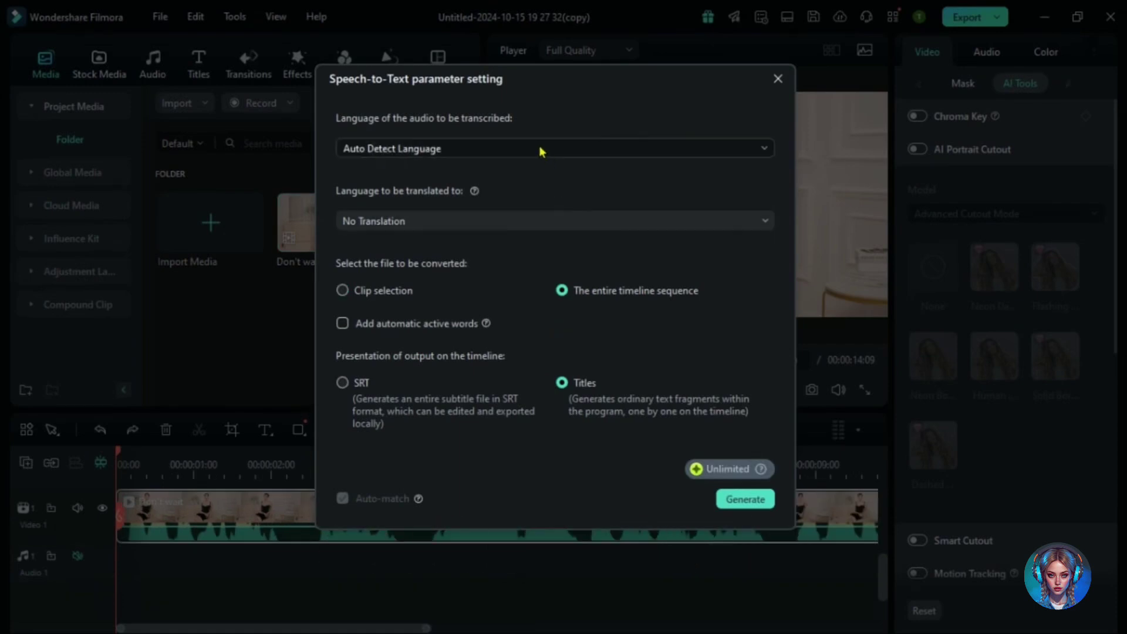
click(539, 150)
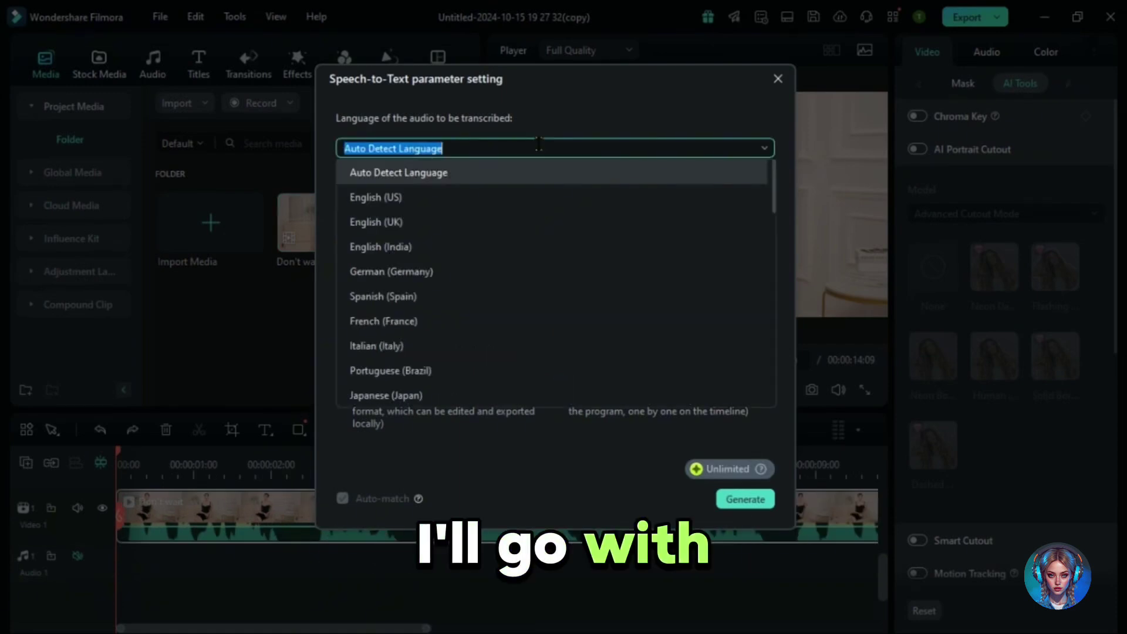
click(405, 195)
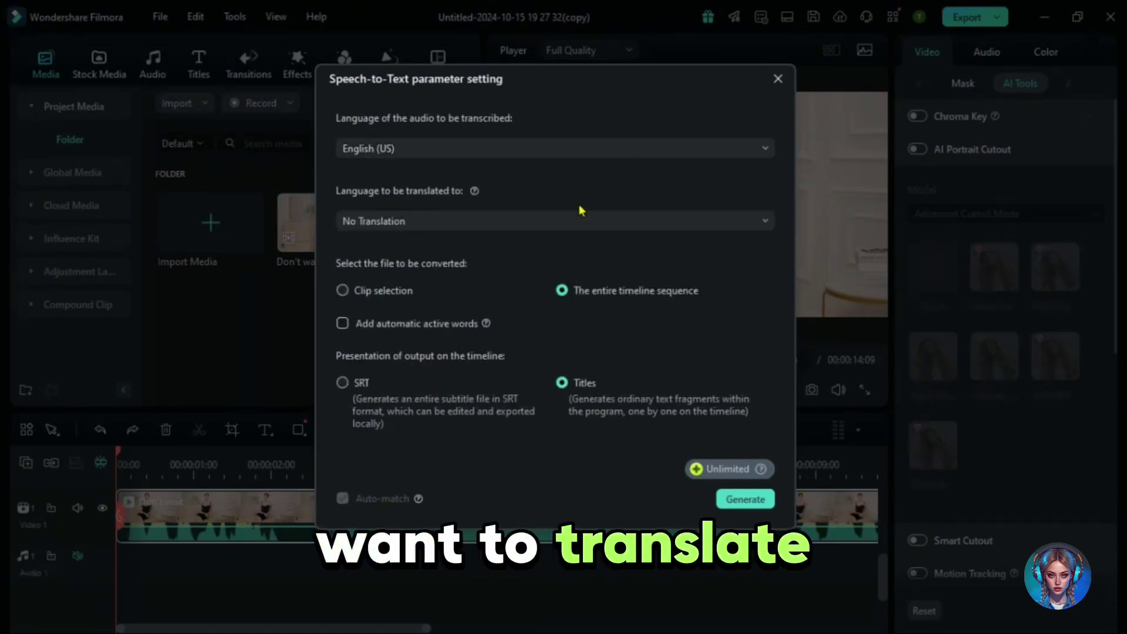
click(492, 223)
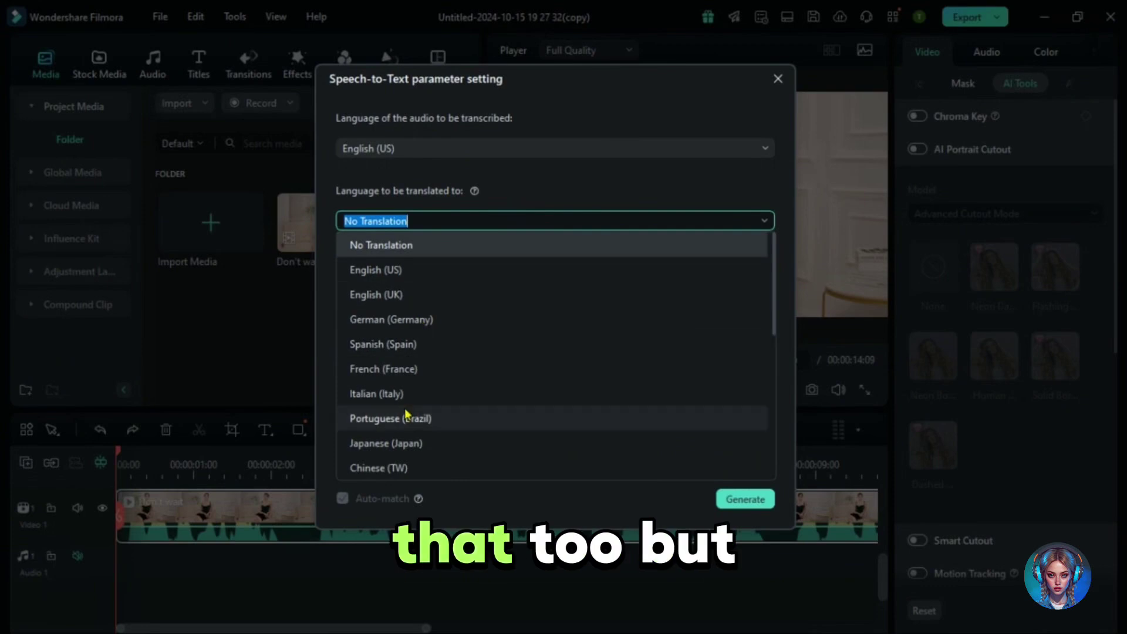
mouse_move(773, 281)
mouse_down()
mouse_move(775, 445)
mouse_move(767, 168)
mouse_up()
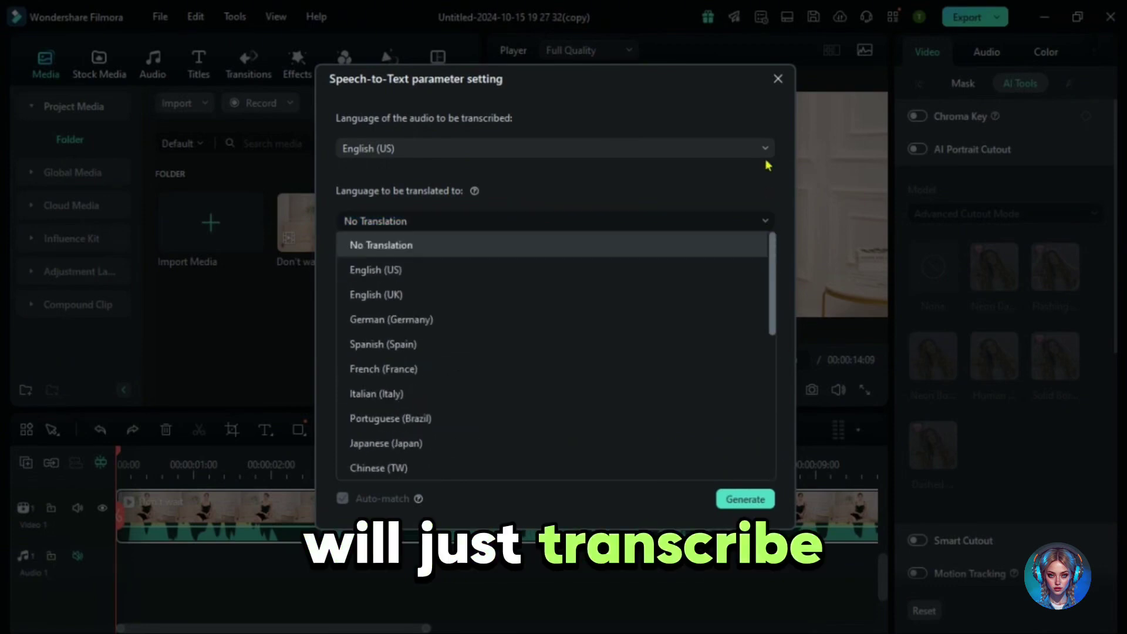
click(614, 176)
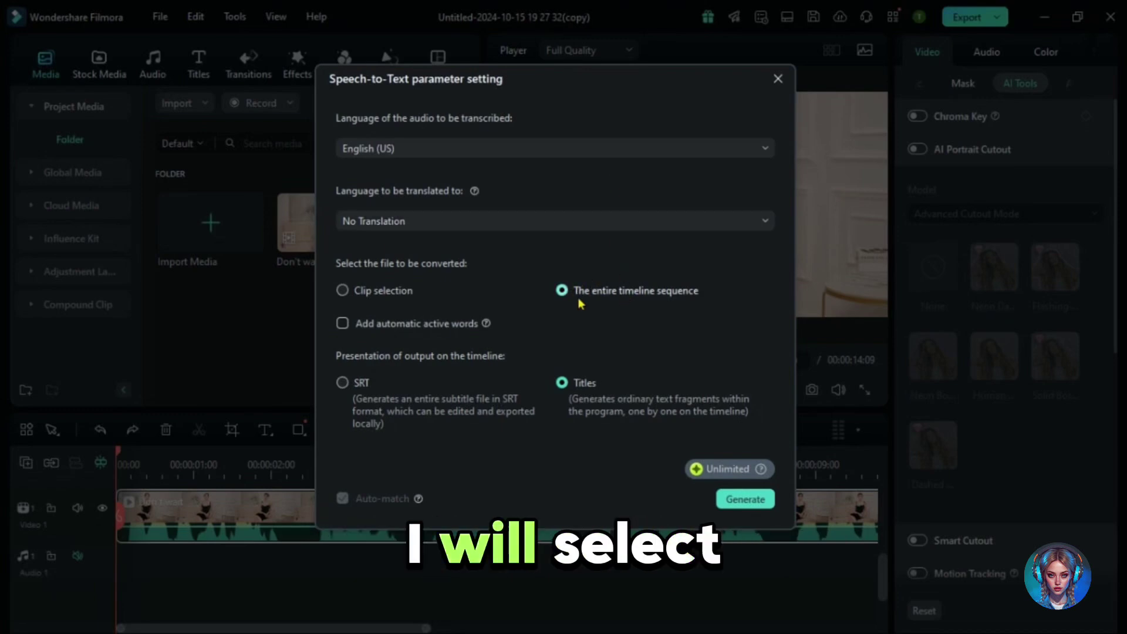
click(476, 324)
click(746, 499)
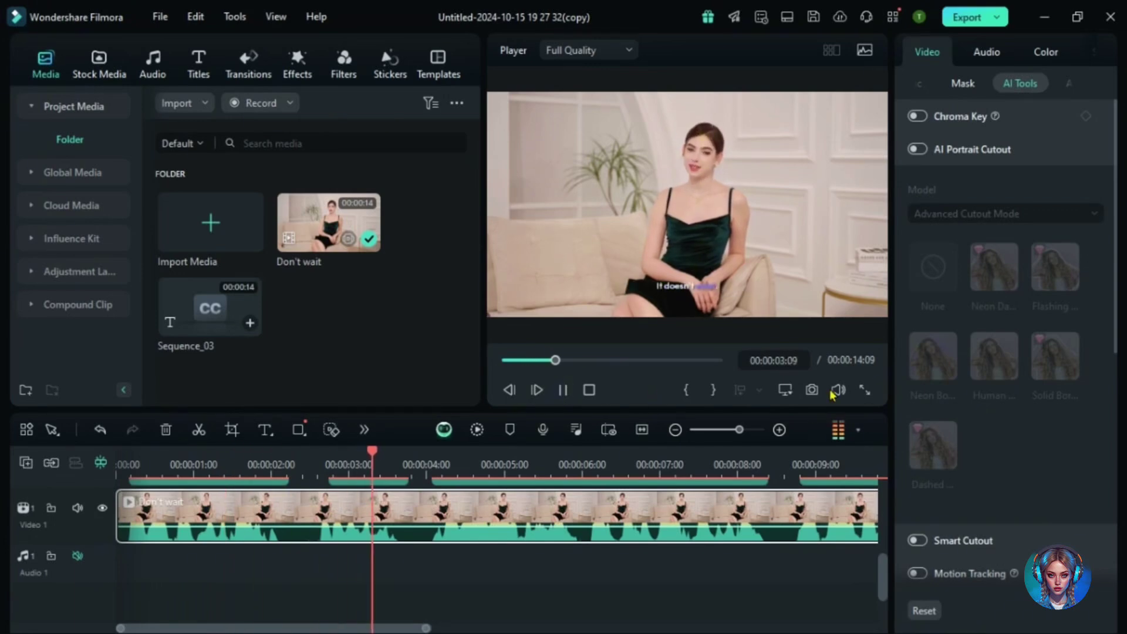
Watch the captions fullscreen, check a caption's Basic text size options, then rewind the preview
click(862, 390)
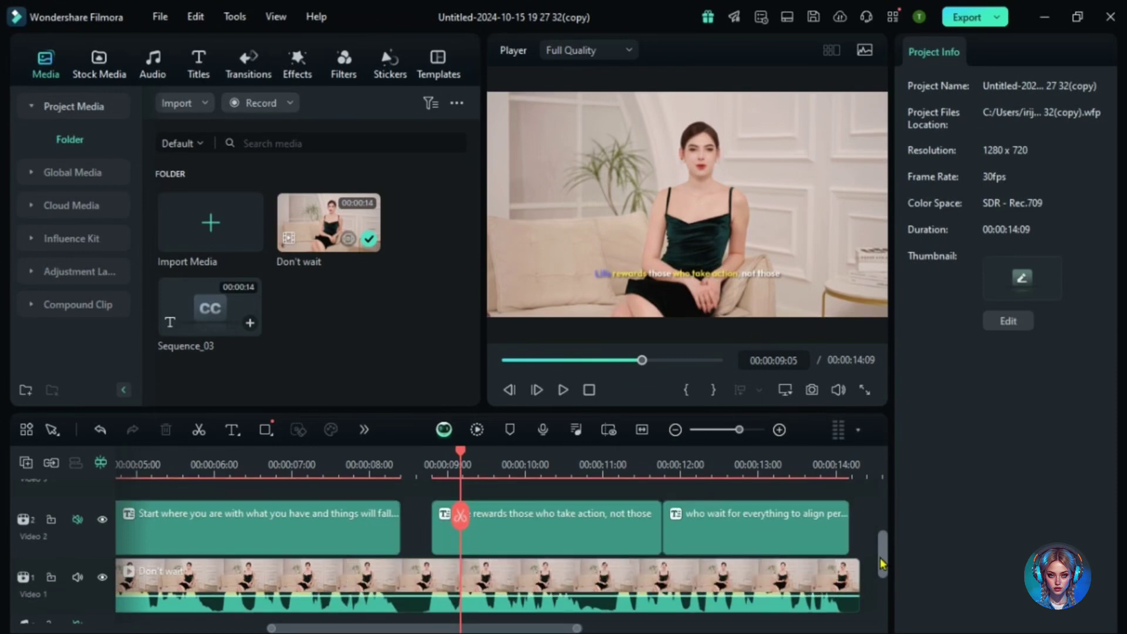
double_click(547, 513)
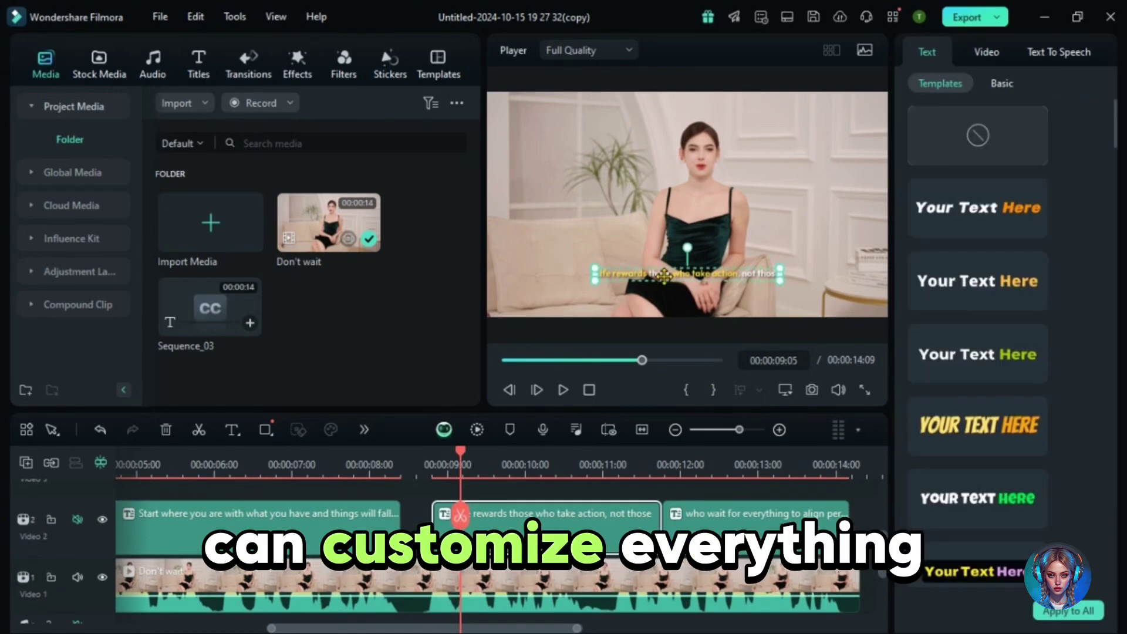
scroll(1018, 380, down, 5)
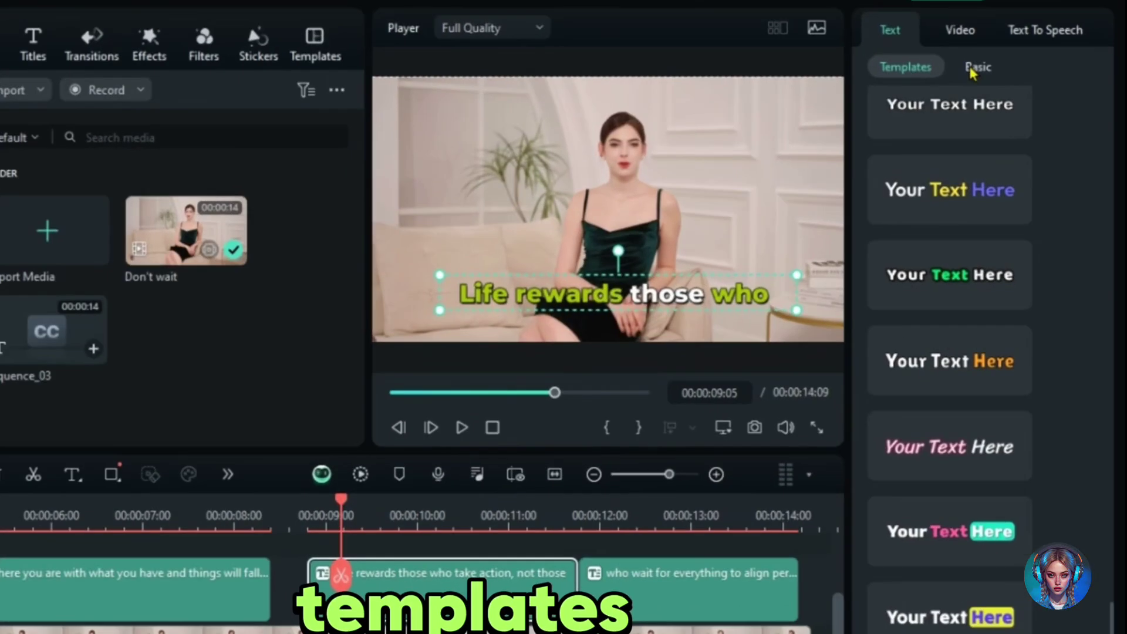
click(978, 67)
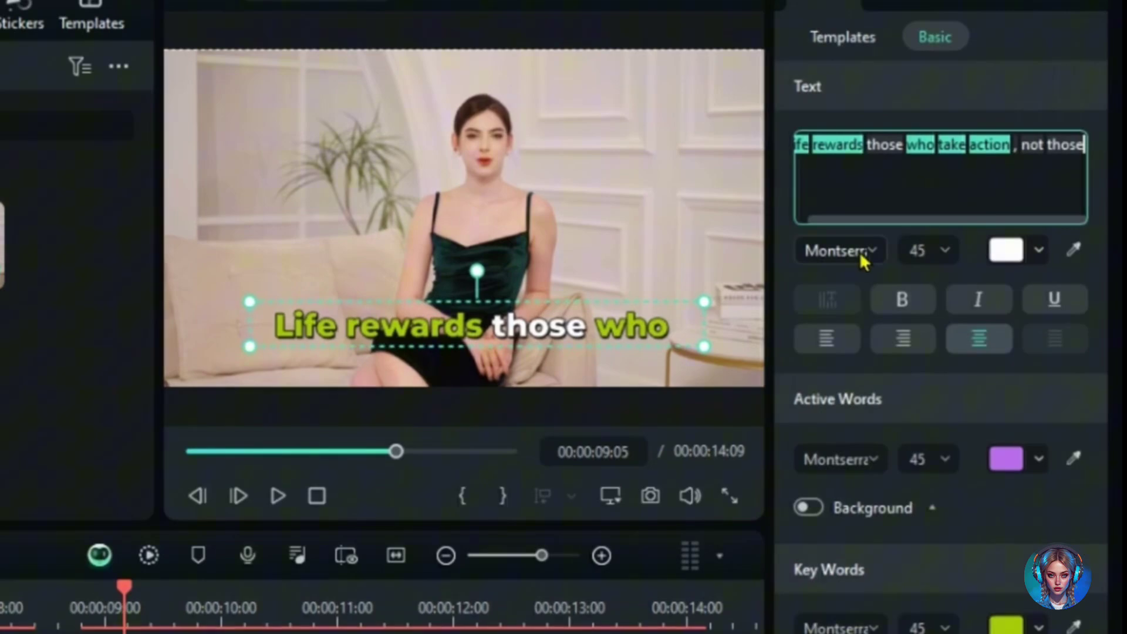
click(929, 252)
key(Escape)
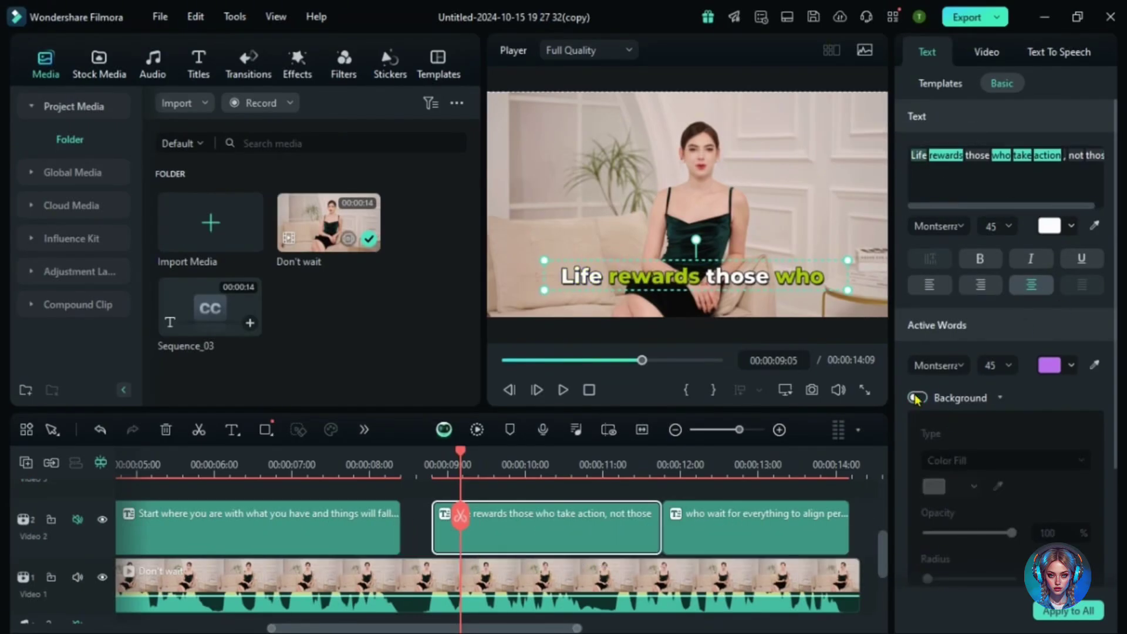
click(941, 83)
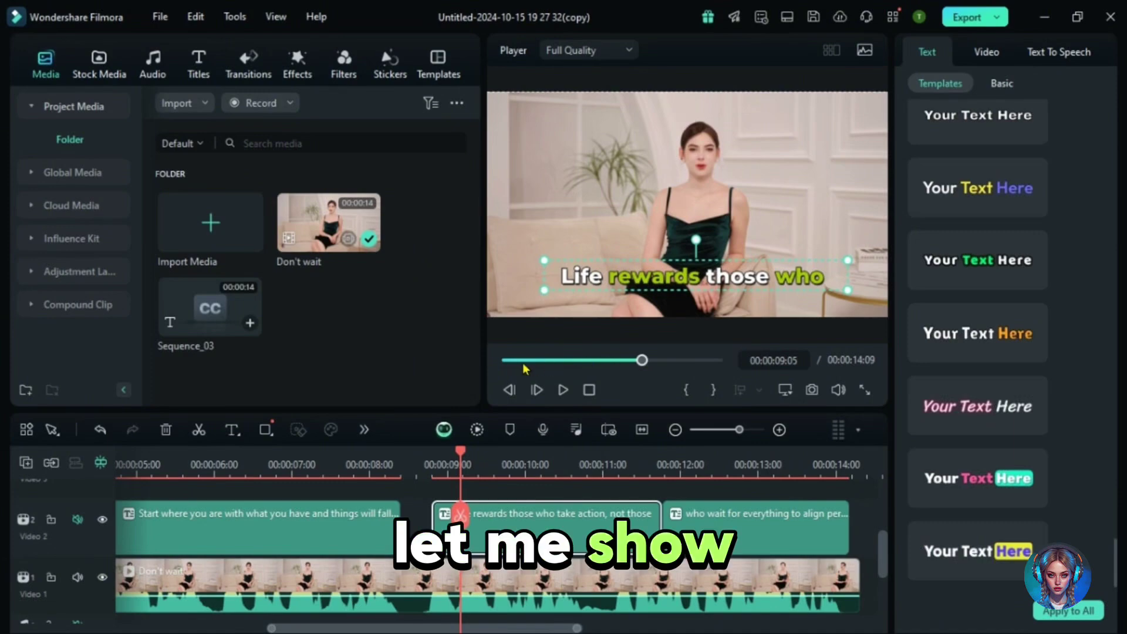
click(133, 463)
drag(528, 360, 469, 377)
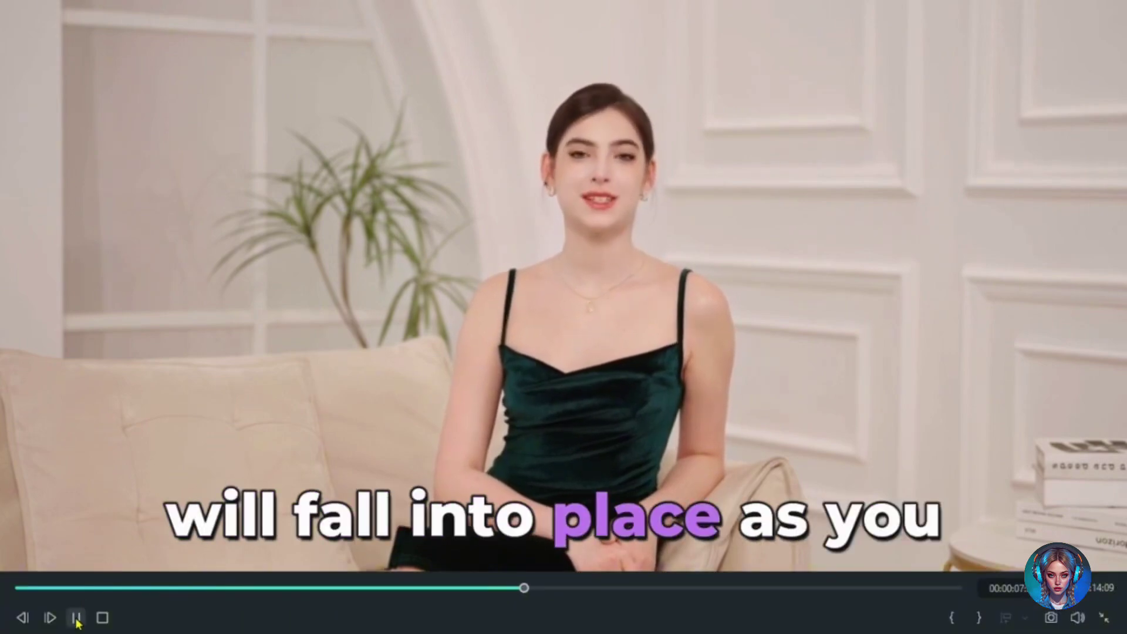
Pause and exit the fullscreen preview, then jump back to the timeline start
click(78, 618)
click(1106, 619)
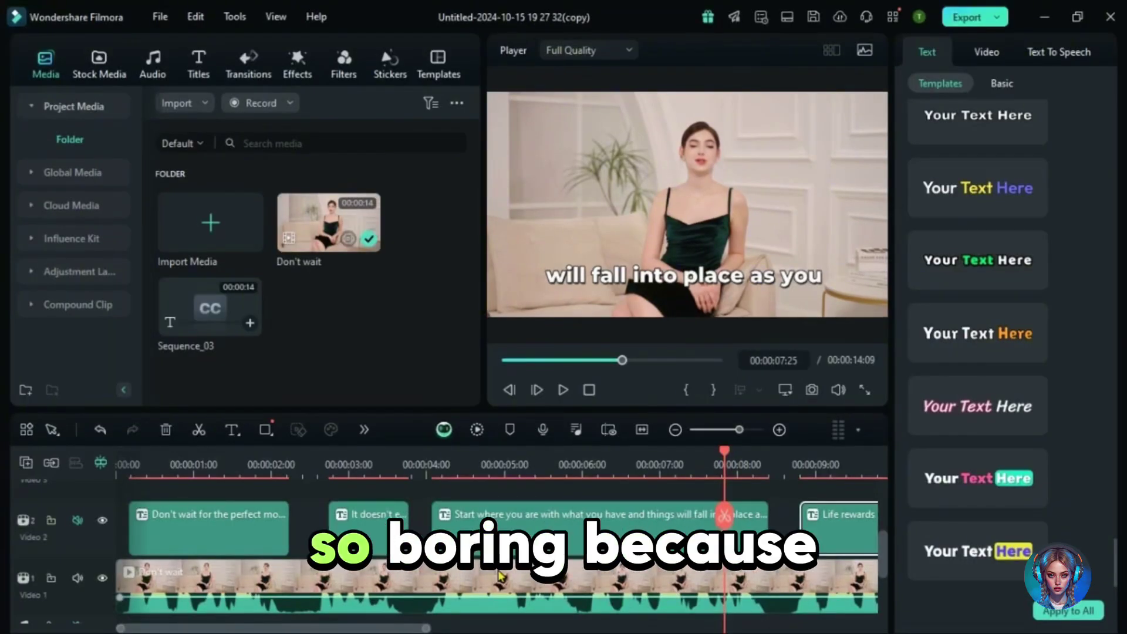
key(Home)
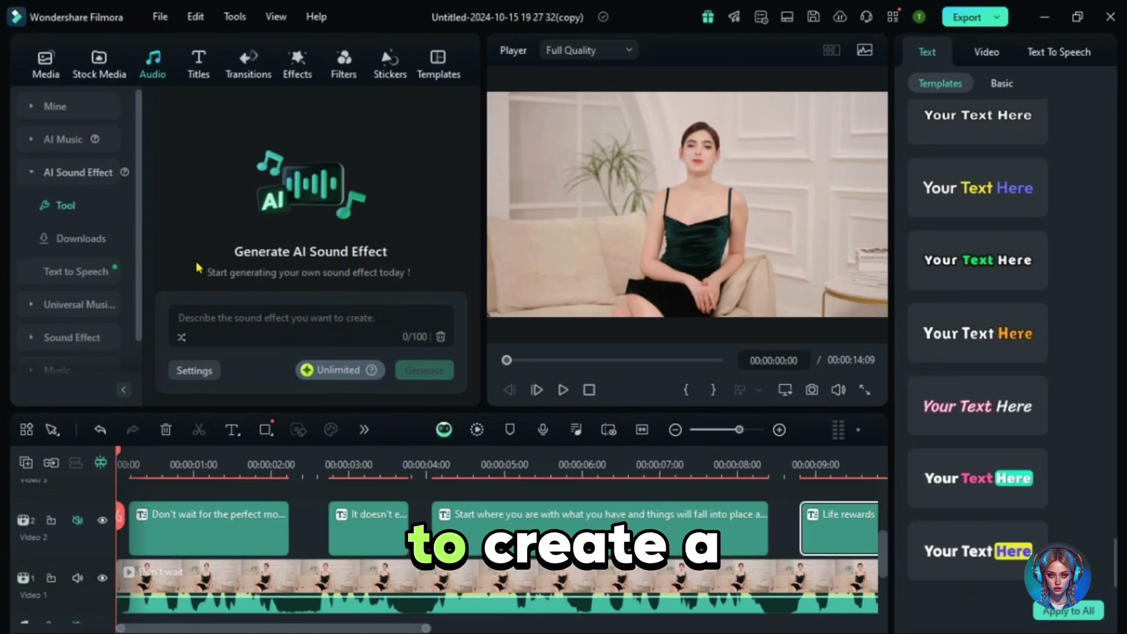
Generate several 00:20 AI music tracks tagged Hopeful, Cinematic and R&B
click(62, 140)
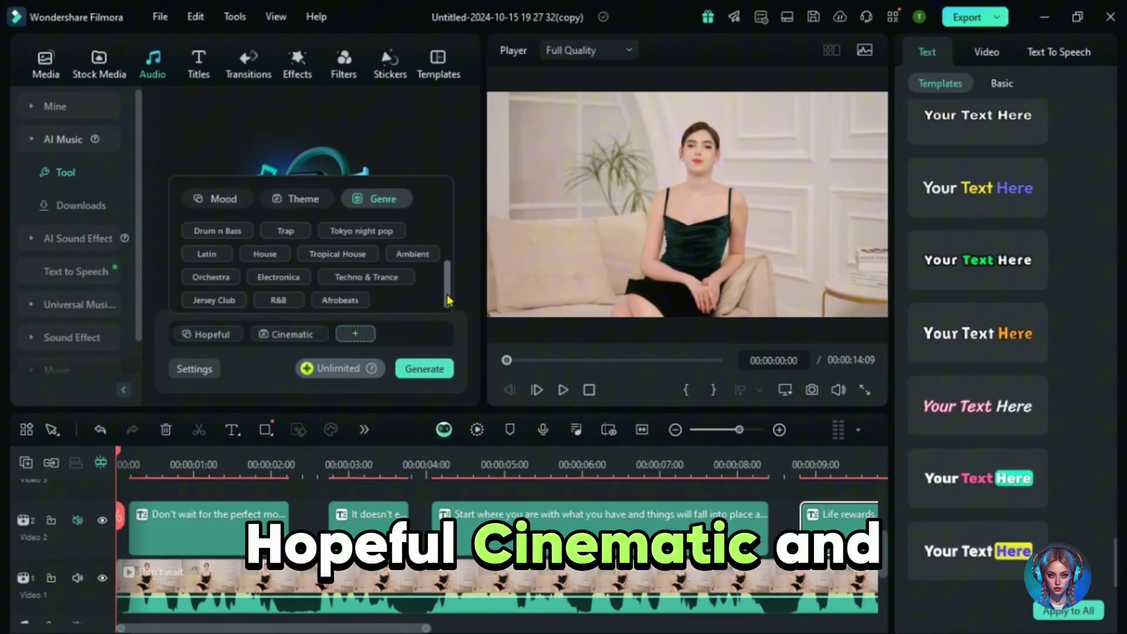
click(194, 368)
drag(243, 265, 192, 266)
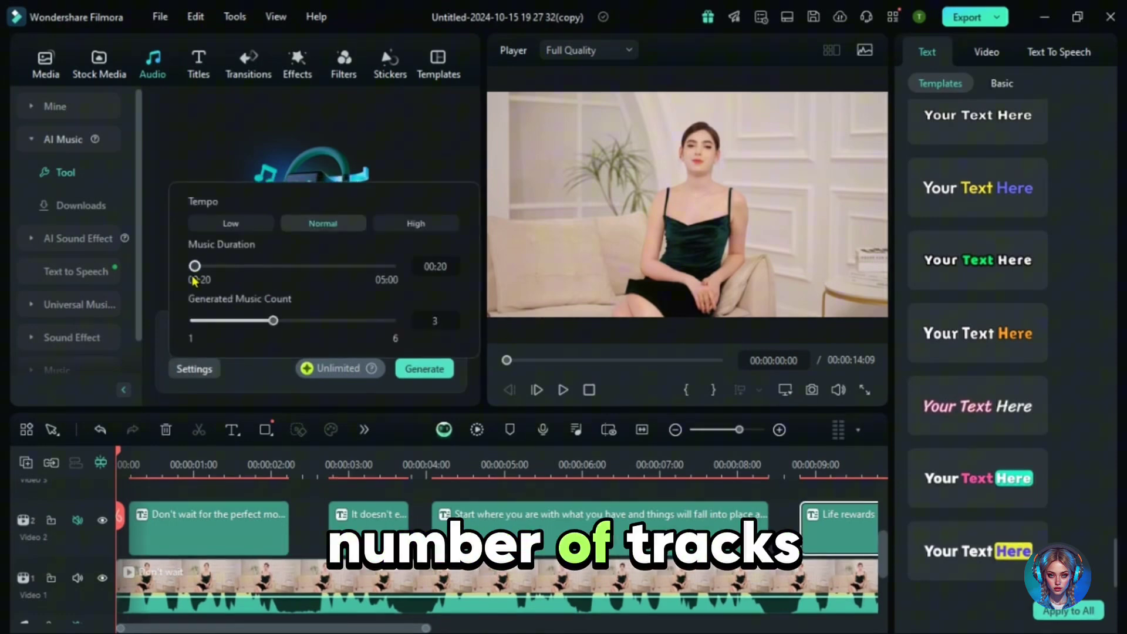
drag(273, 320, 316, 321)
click(423, 368)
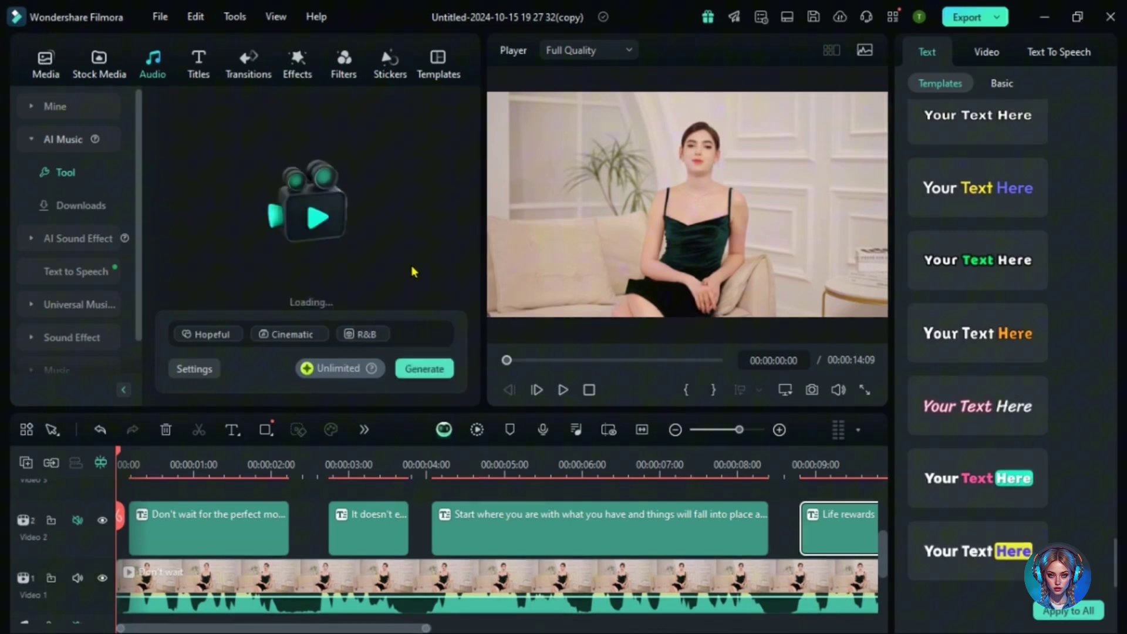
Play each of the four generated tracks, then download the 00:20 track
click(221, 160)
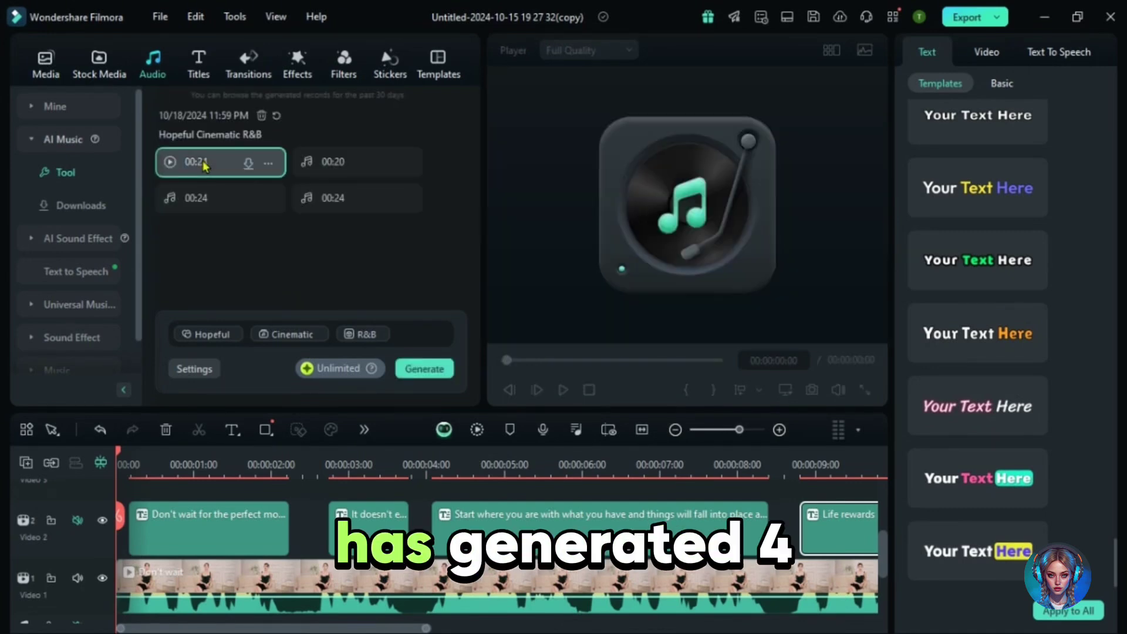
click(170, 161)
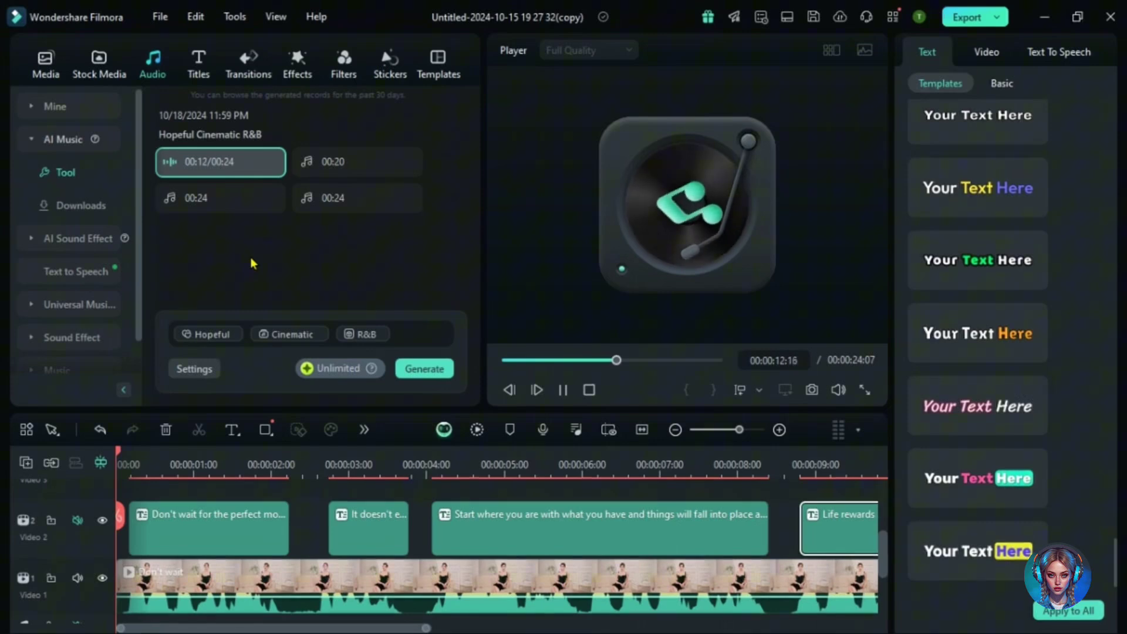
click(308, 162)
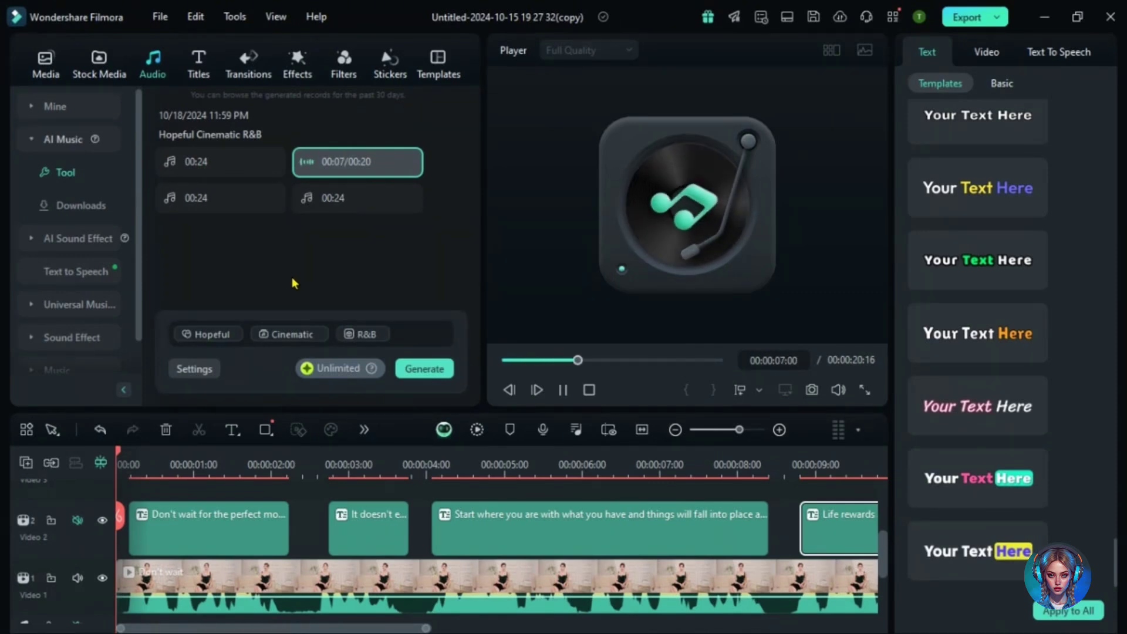
click(170, 200)
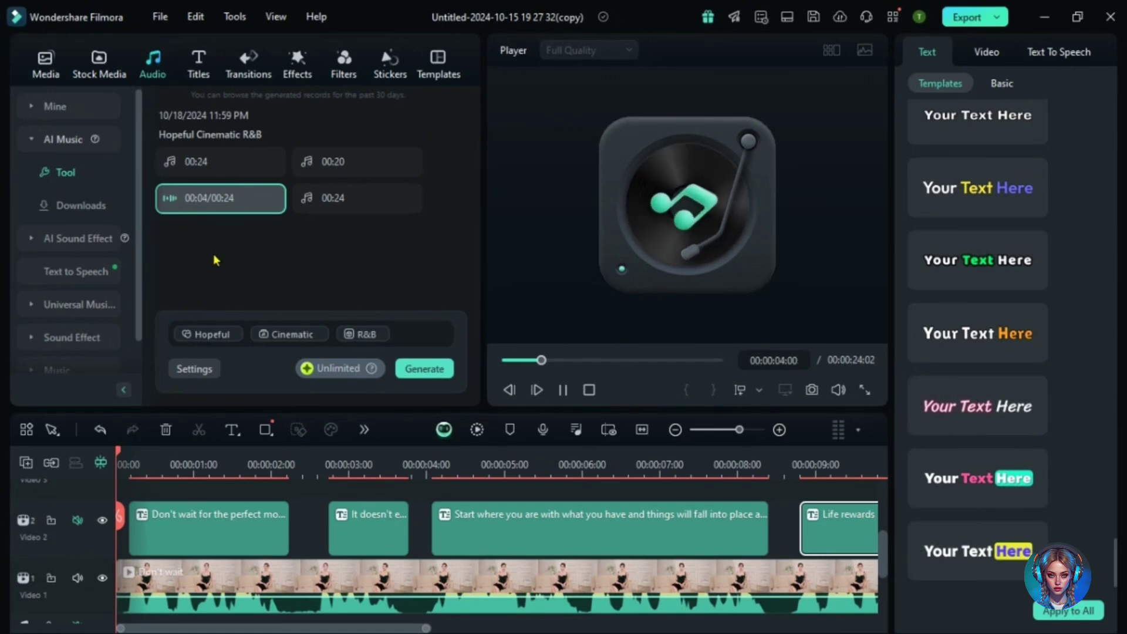
click(307, 199)
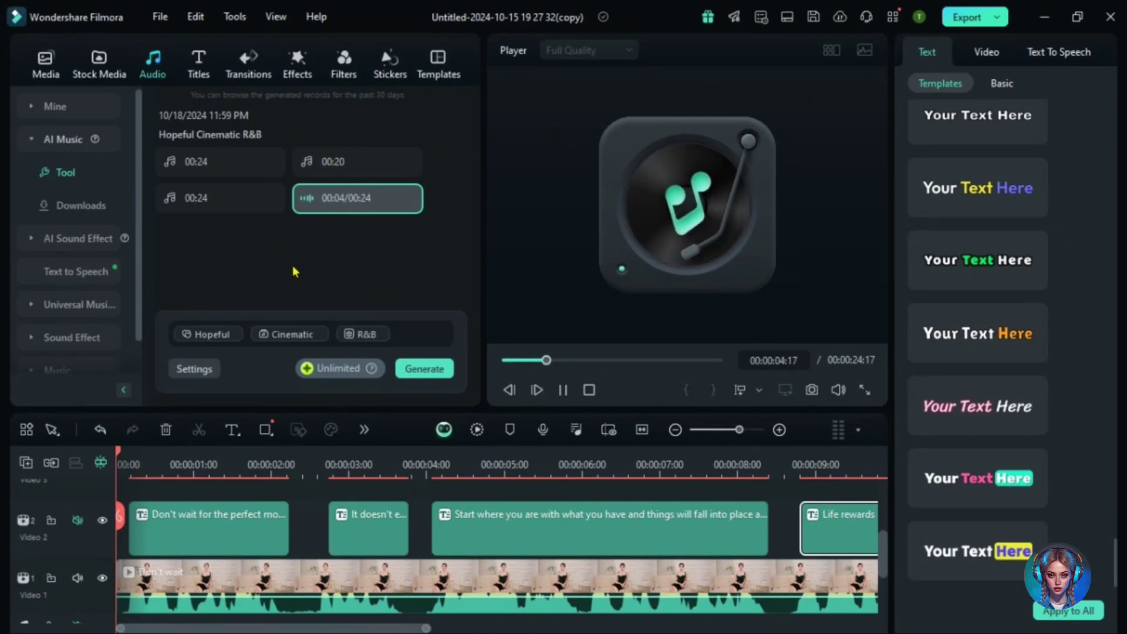
click(306, 164)
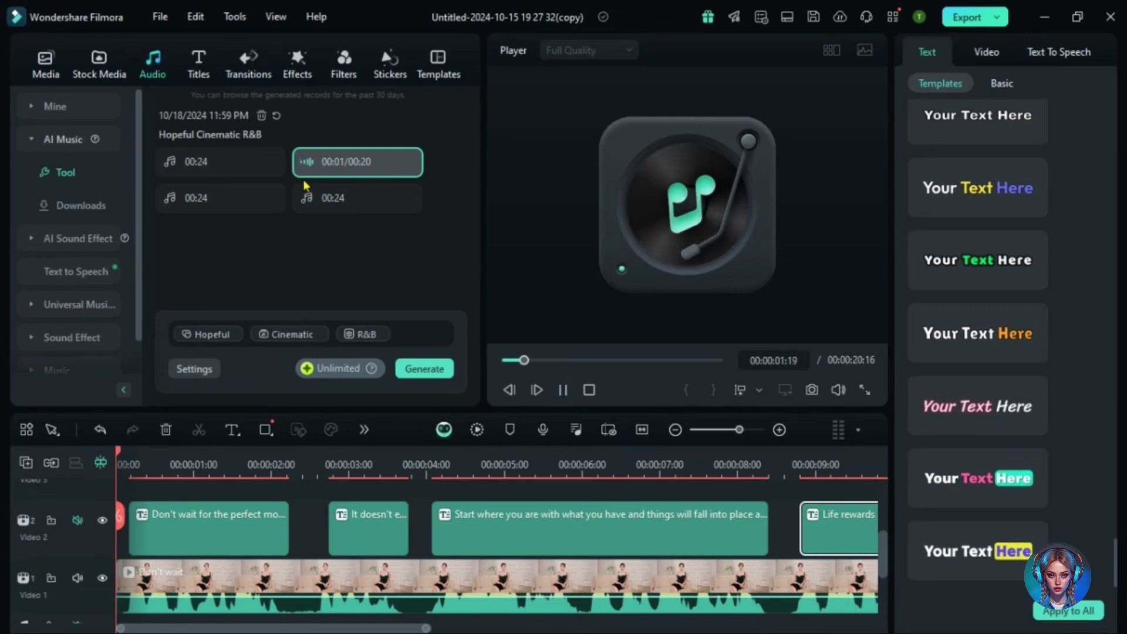
click(386, 162)
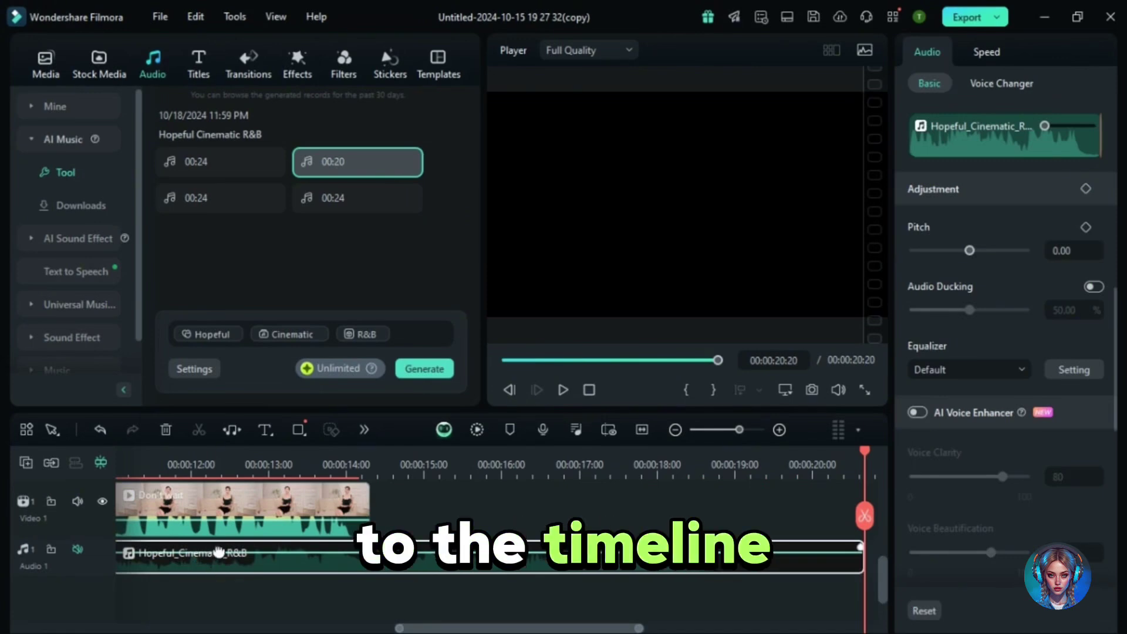
key(space)
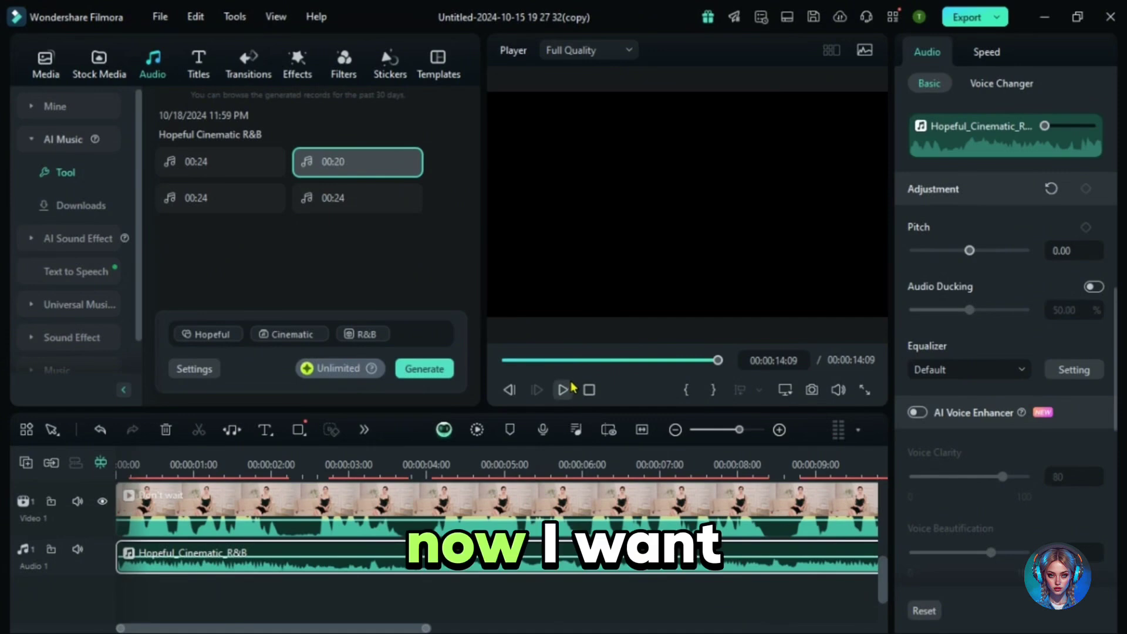
key(Home)
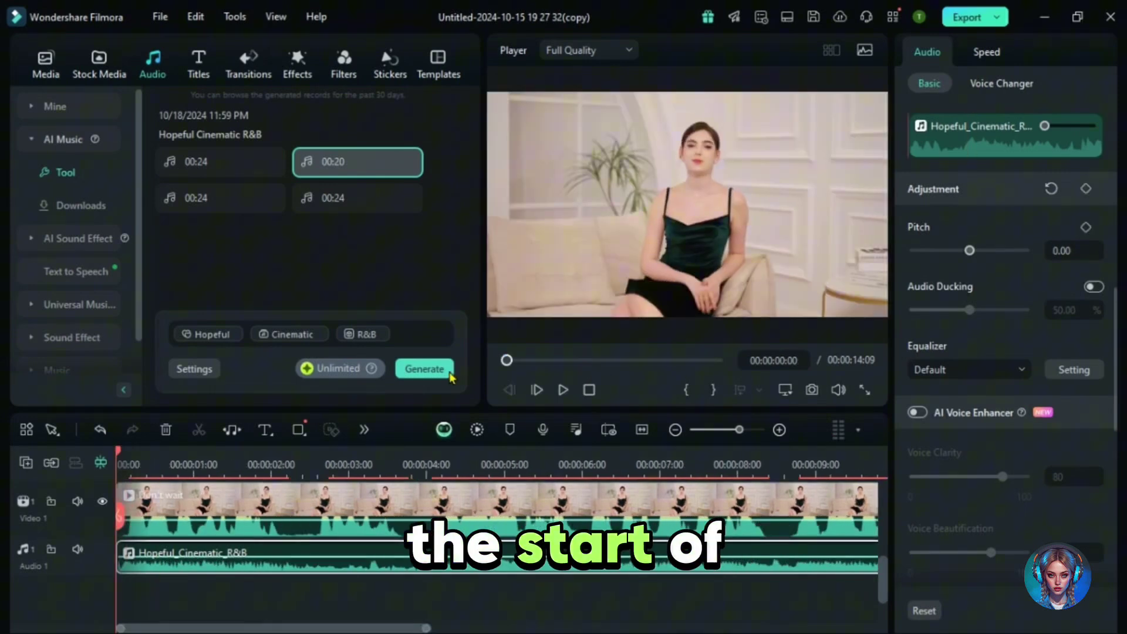
Generate AI sound effects from the prompt 'intro transition sound like swoosh'
click(78, 238)
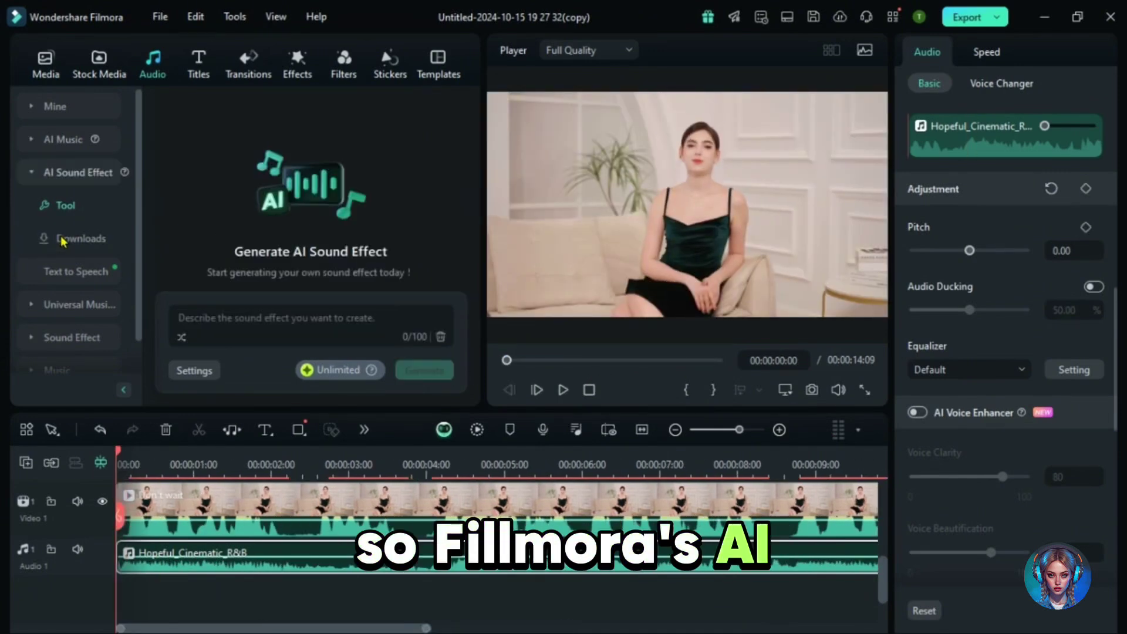
click(339, 317)
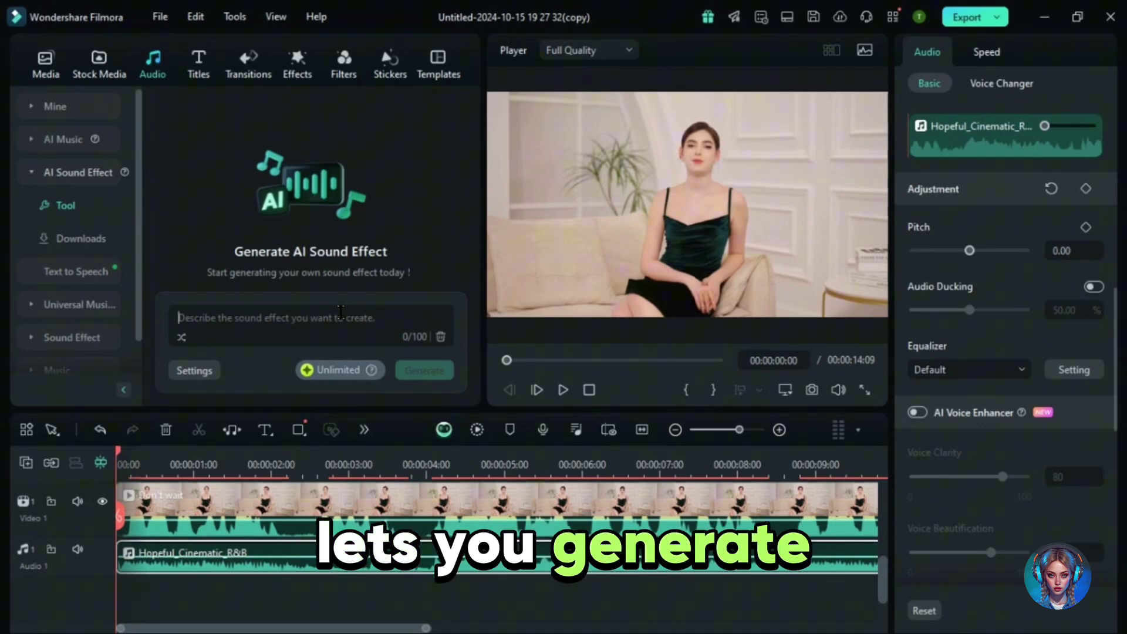
text(intro transition sound)
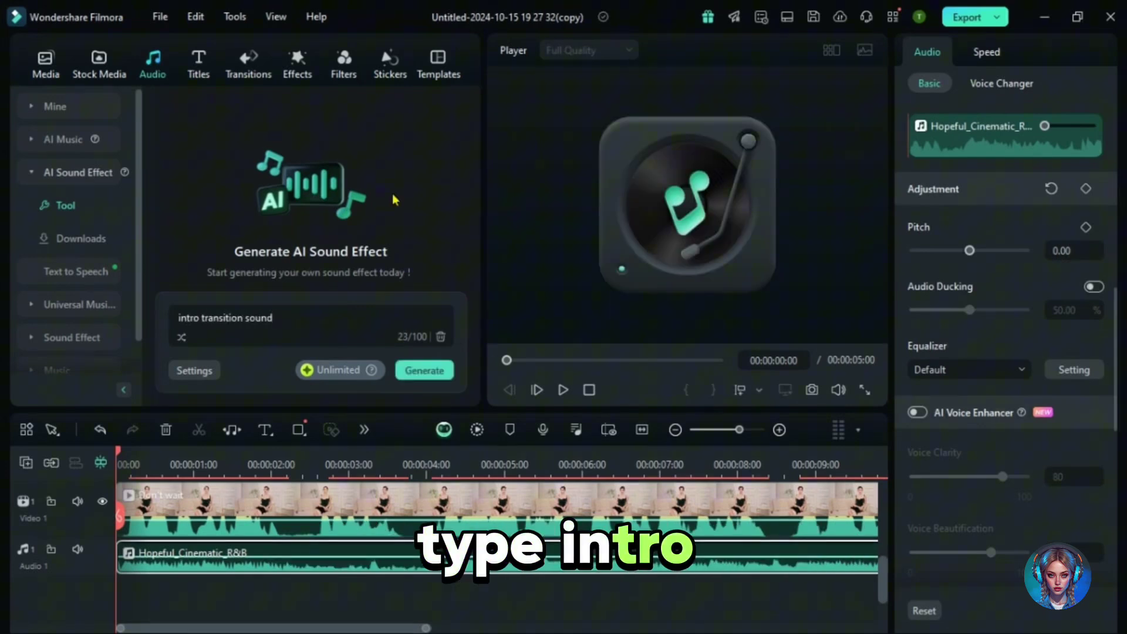
text( sound like swoosh)
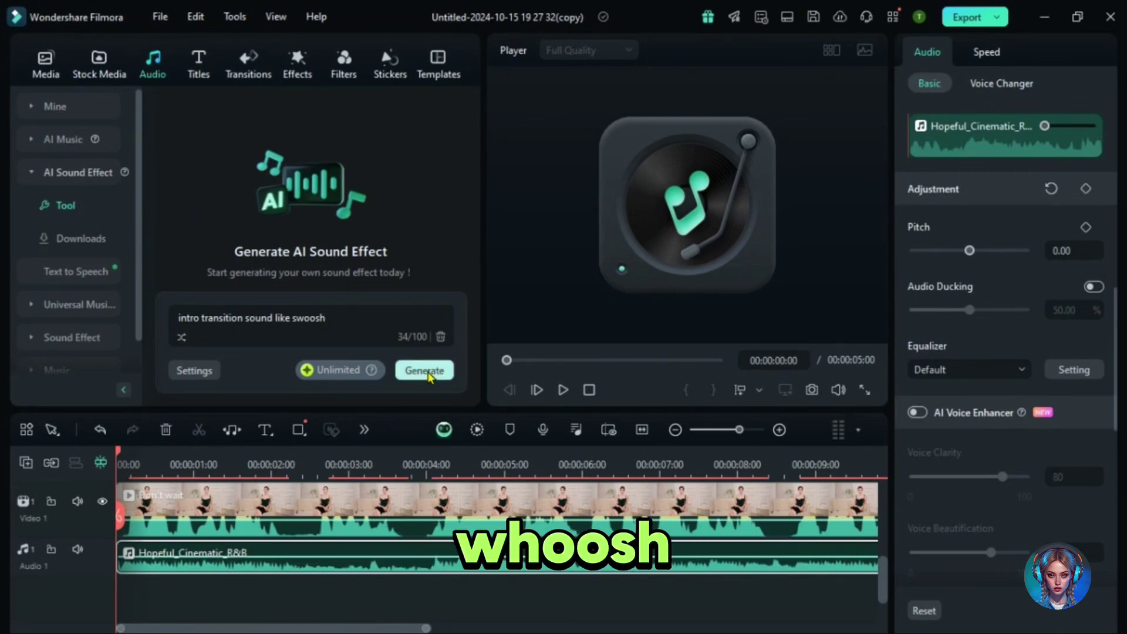
click(425, 370)
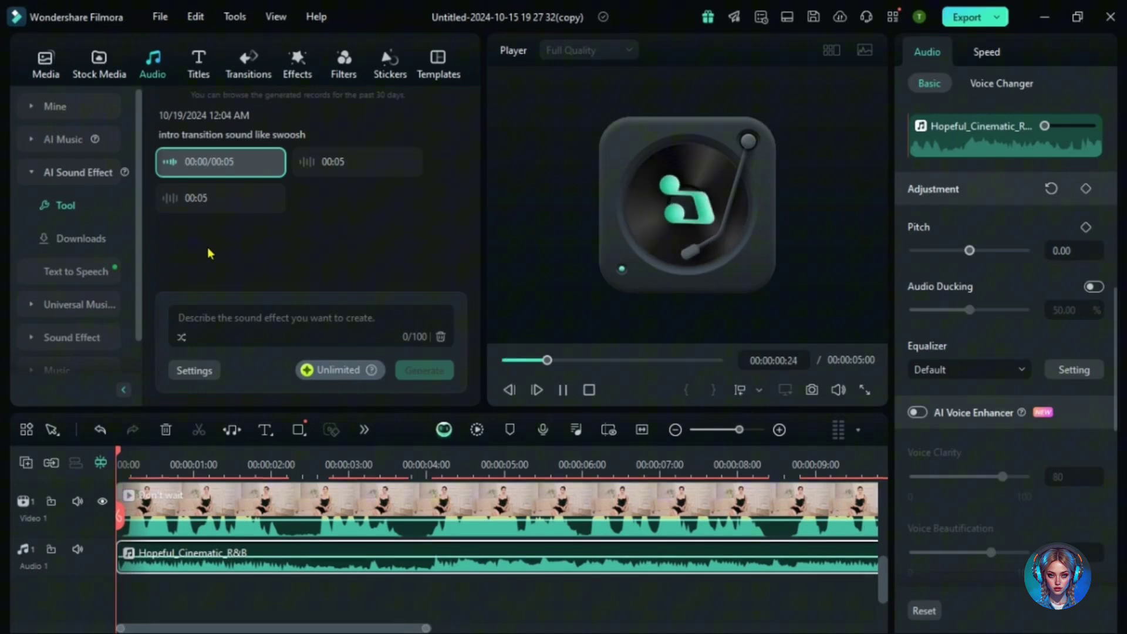
Audition the second and third swoosh results, then return to the second to download it
click(307, 162)
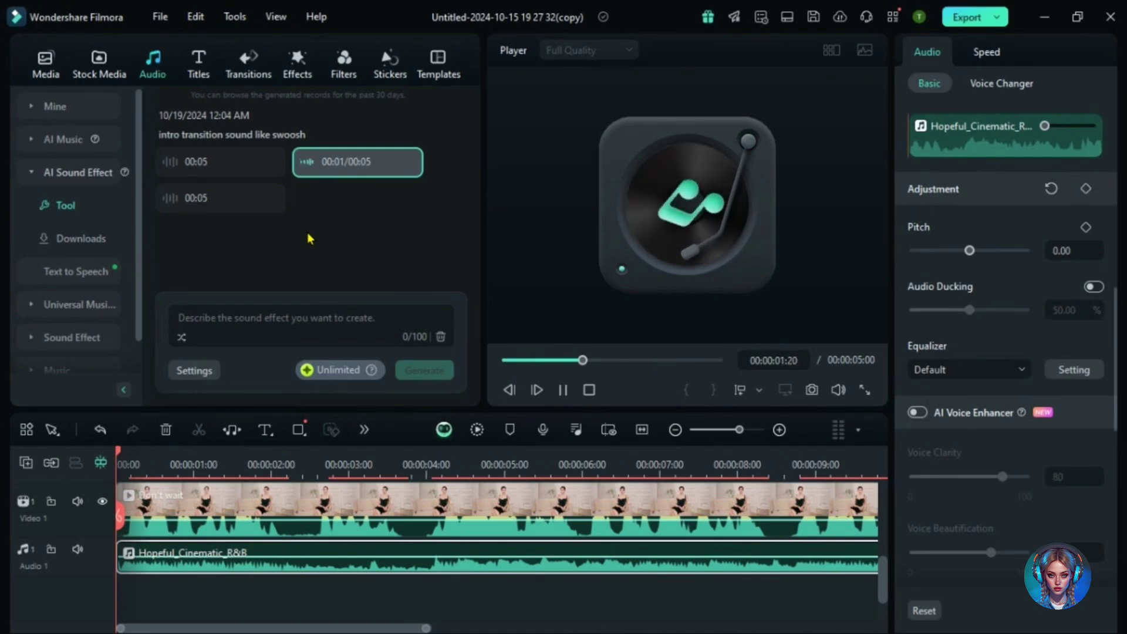
click(169, 199)
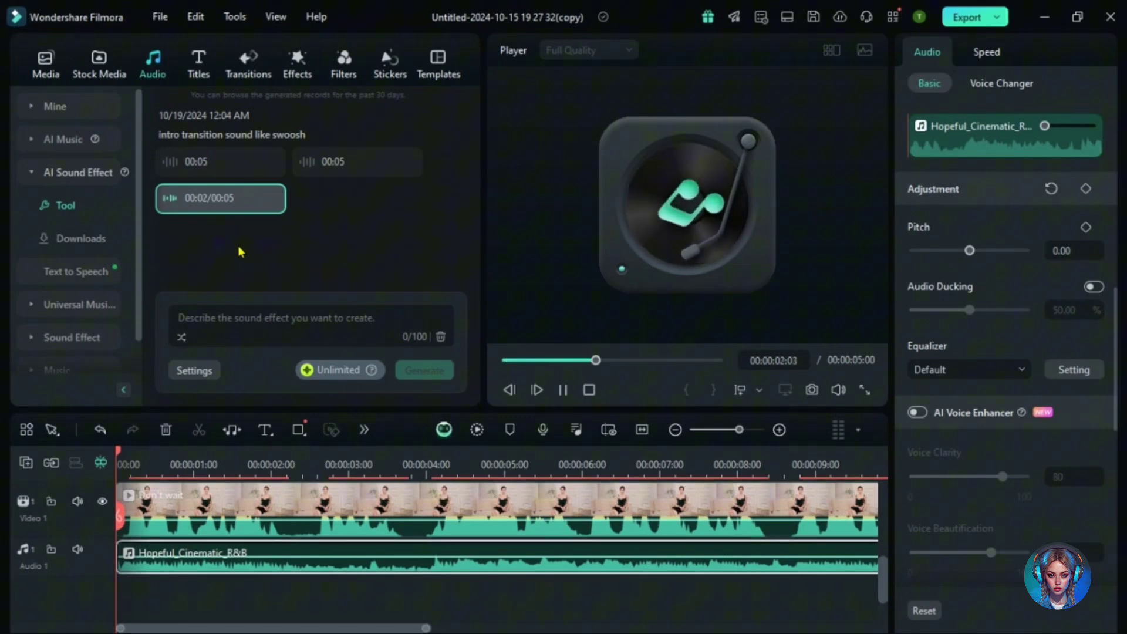
click(345, 161)
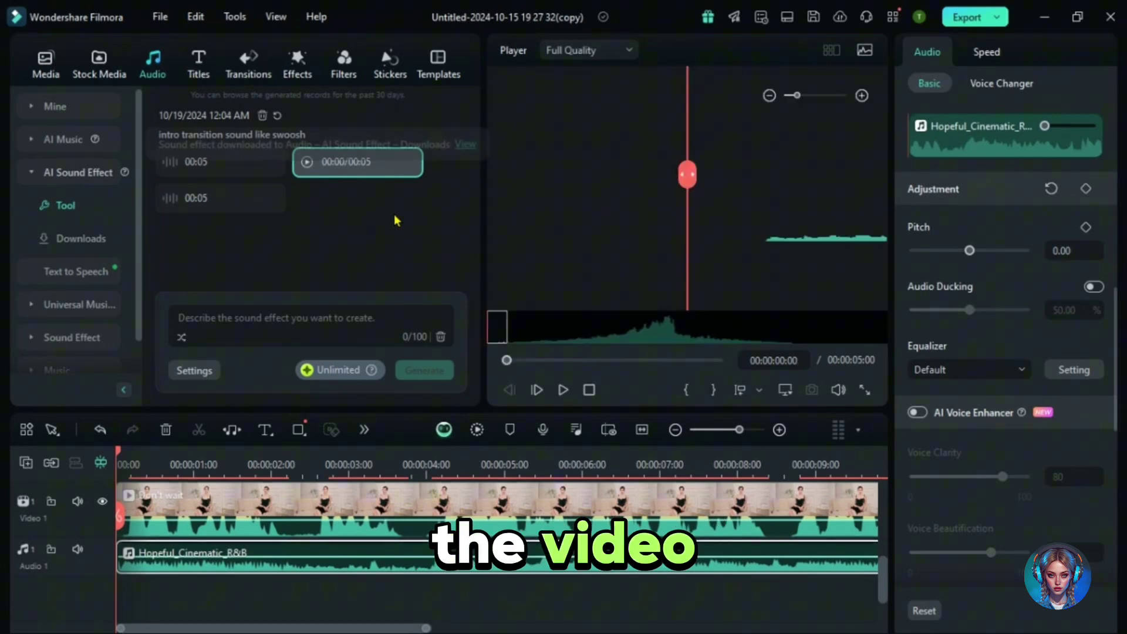
Put the swoosh on Audio 2 at 00:00 and open the clip with Light Leaks Transition 11
mouse_move(357, 163)
mouse_down()
mouse_move(126, 602)
mouse_move(327, 593)
mouse_up()
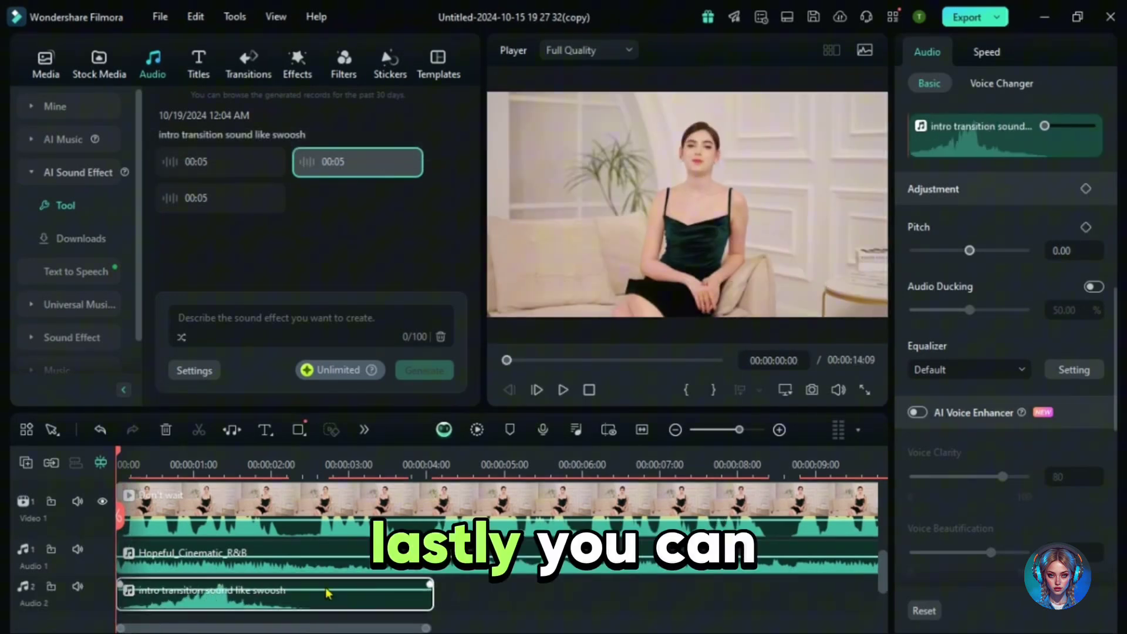
scroll(79, 264, down, 1)
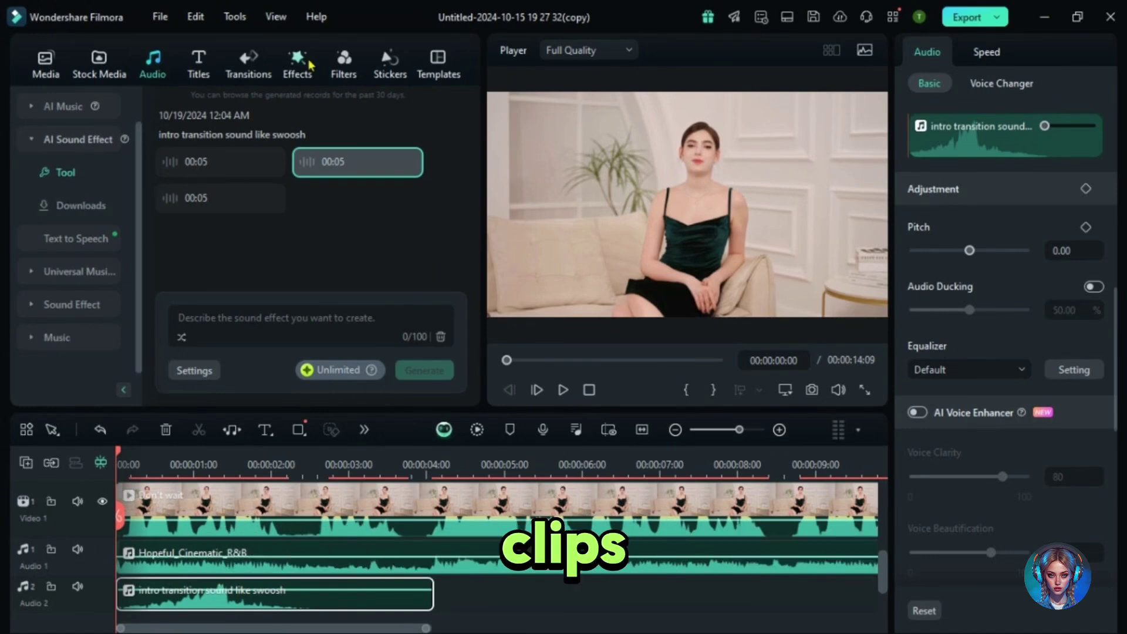
click(249, 62)
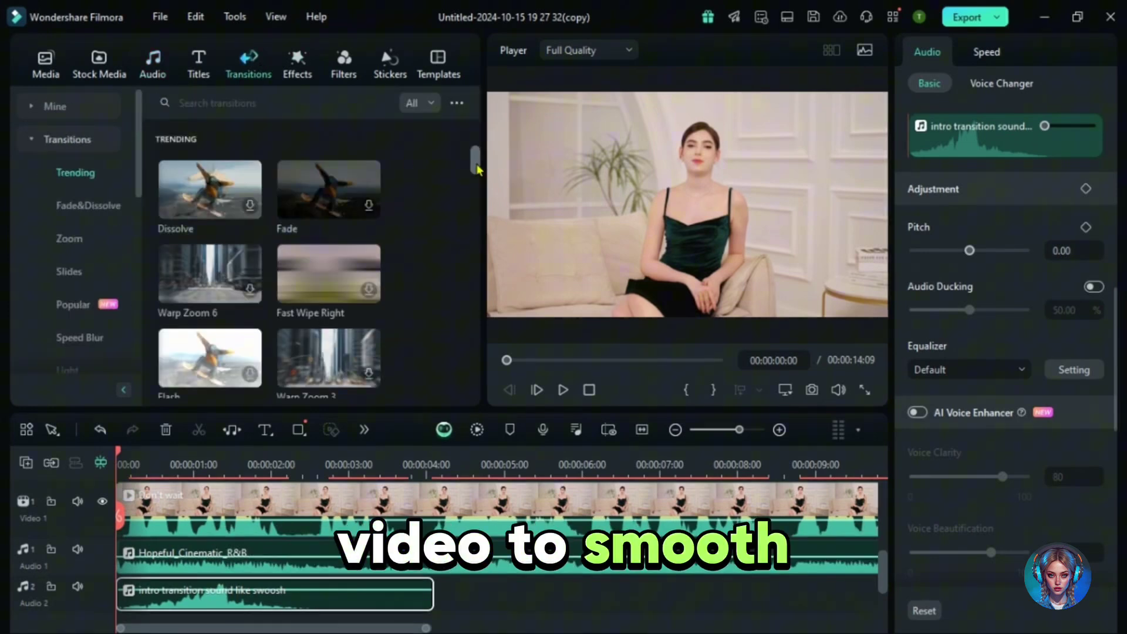
drag(476, 159, 476, 229)
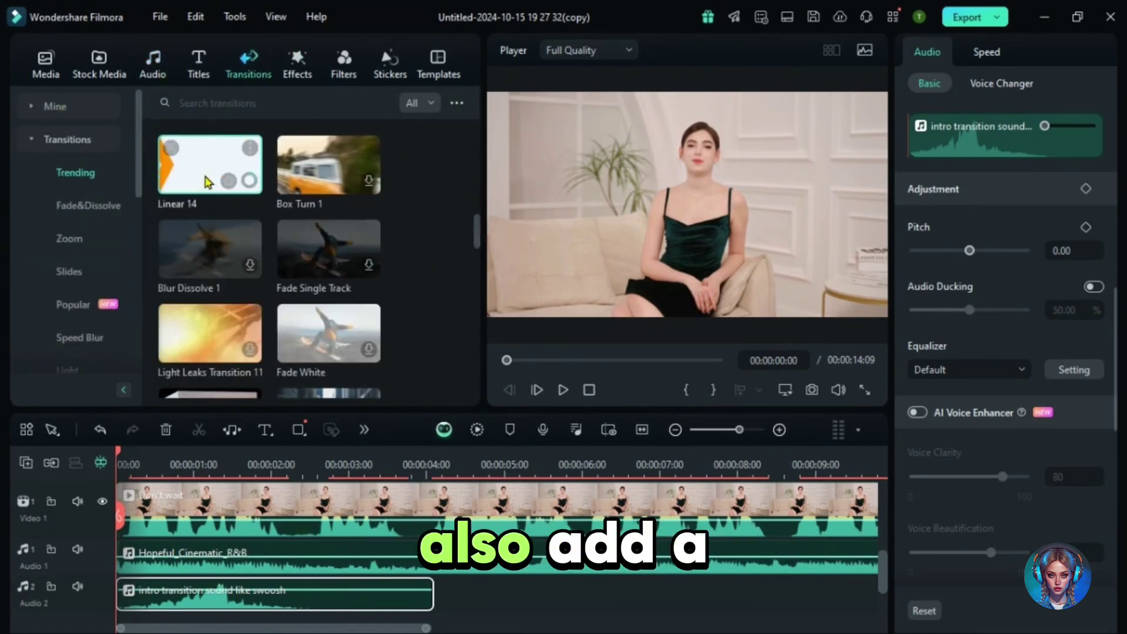
click(204, 181)
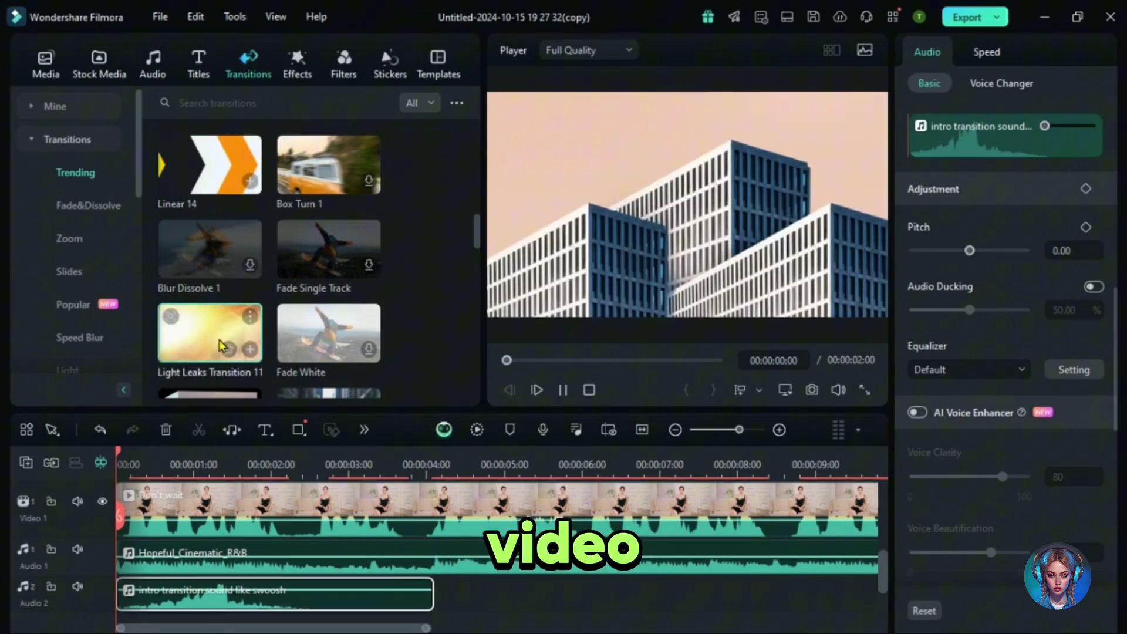
double_click(220, 343)
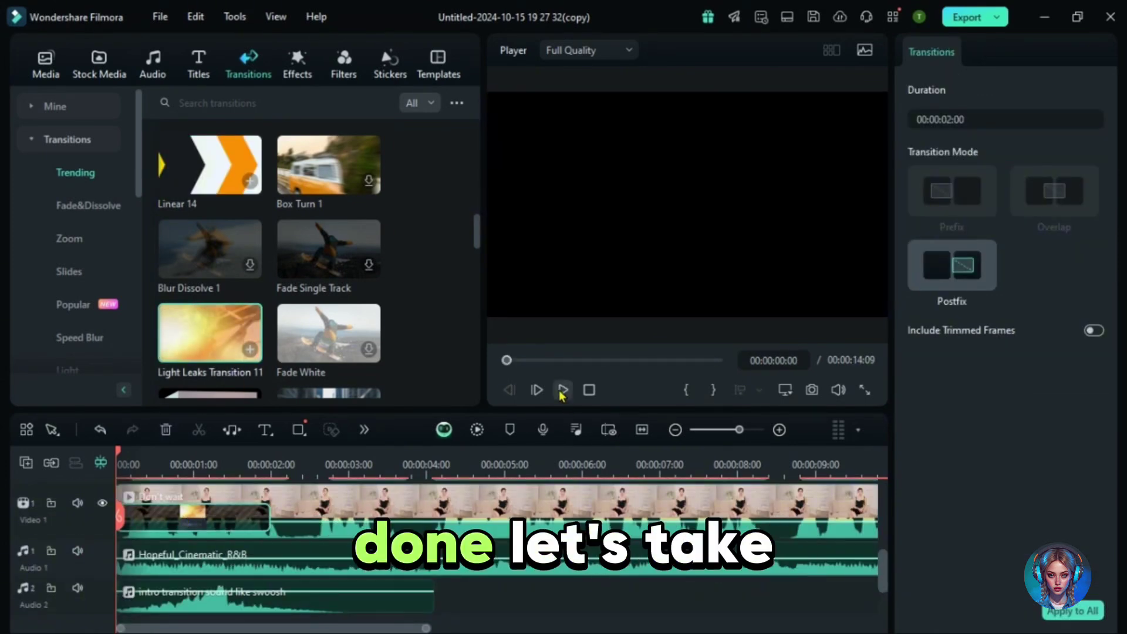